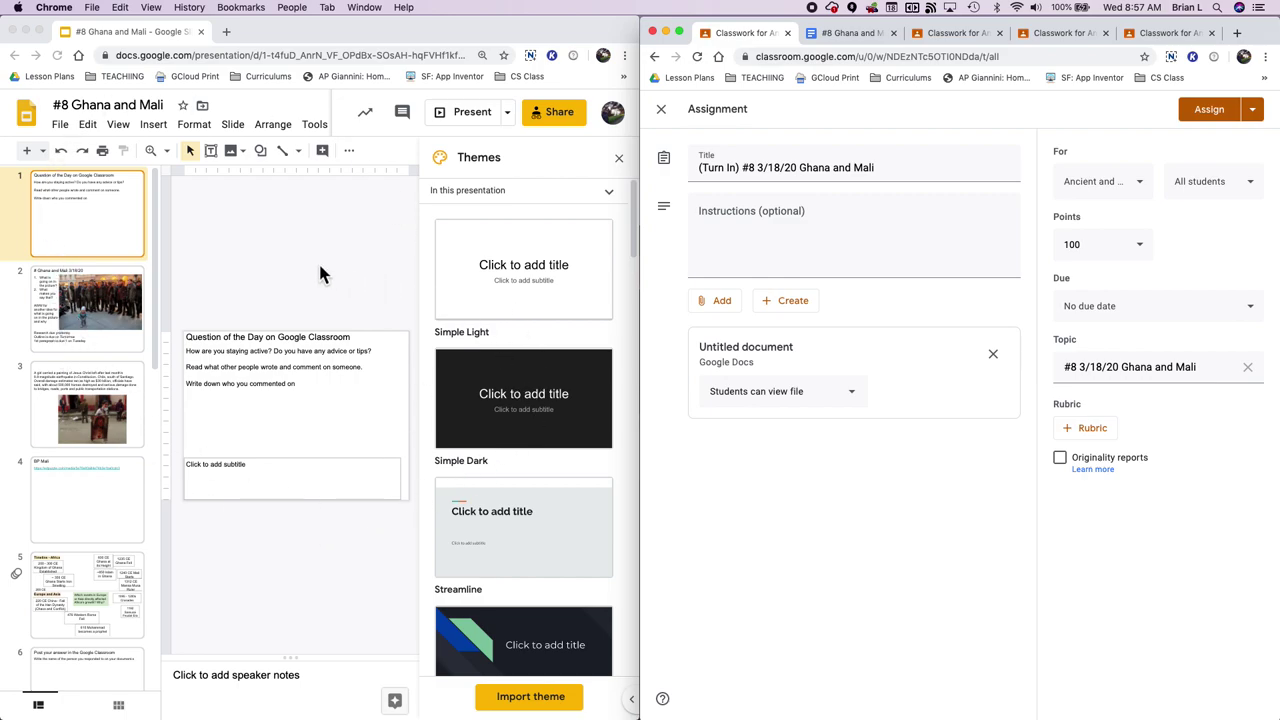
Step through slides 2 to 5 of the Ghana and Mali deck, including BP Mali and the timeline.
{"action": "left_click", "coordinate": [98, 305]}
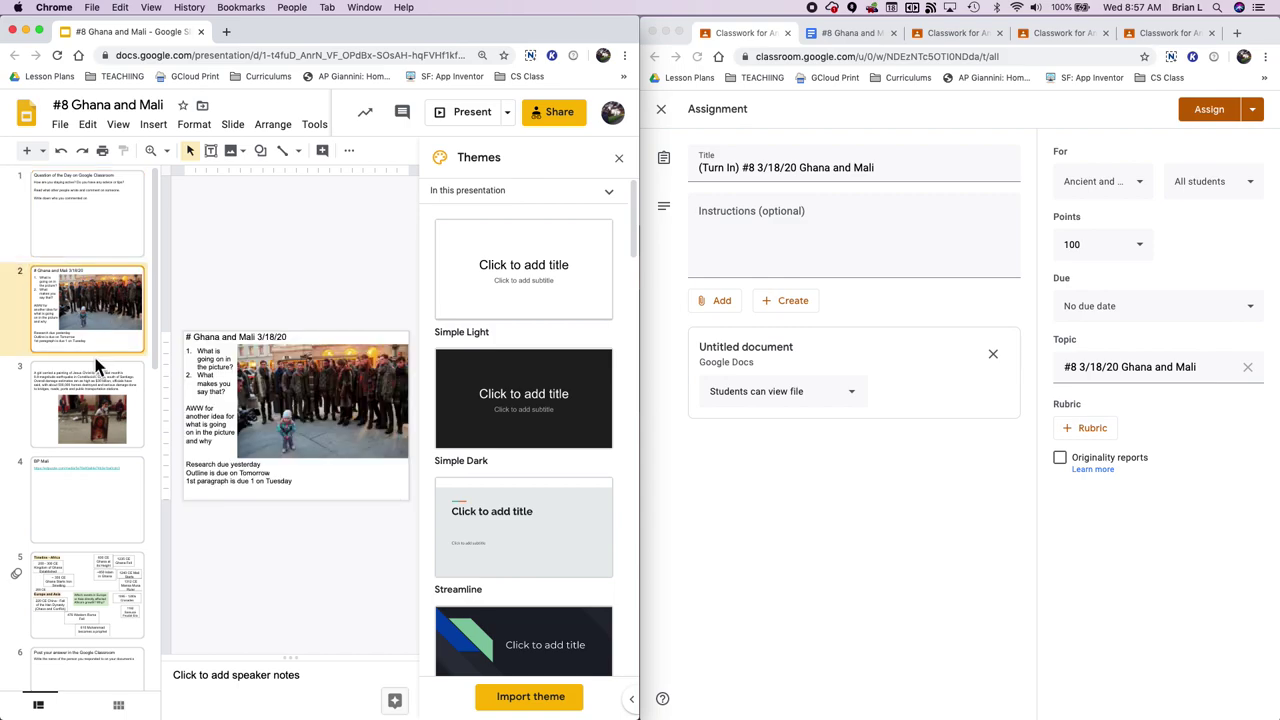
{"action": "left_click", "coordinate": [96, 405]}
{"action": "left_click", "coordinate": [100, 480]}
{"action": "scroll", "coordinate": [98, 505], "scroll_direction": "down", "scroll_amount": 1}
{"action": "left_click", "coordinate": [114, 532]}
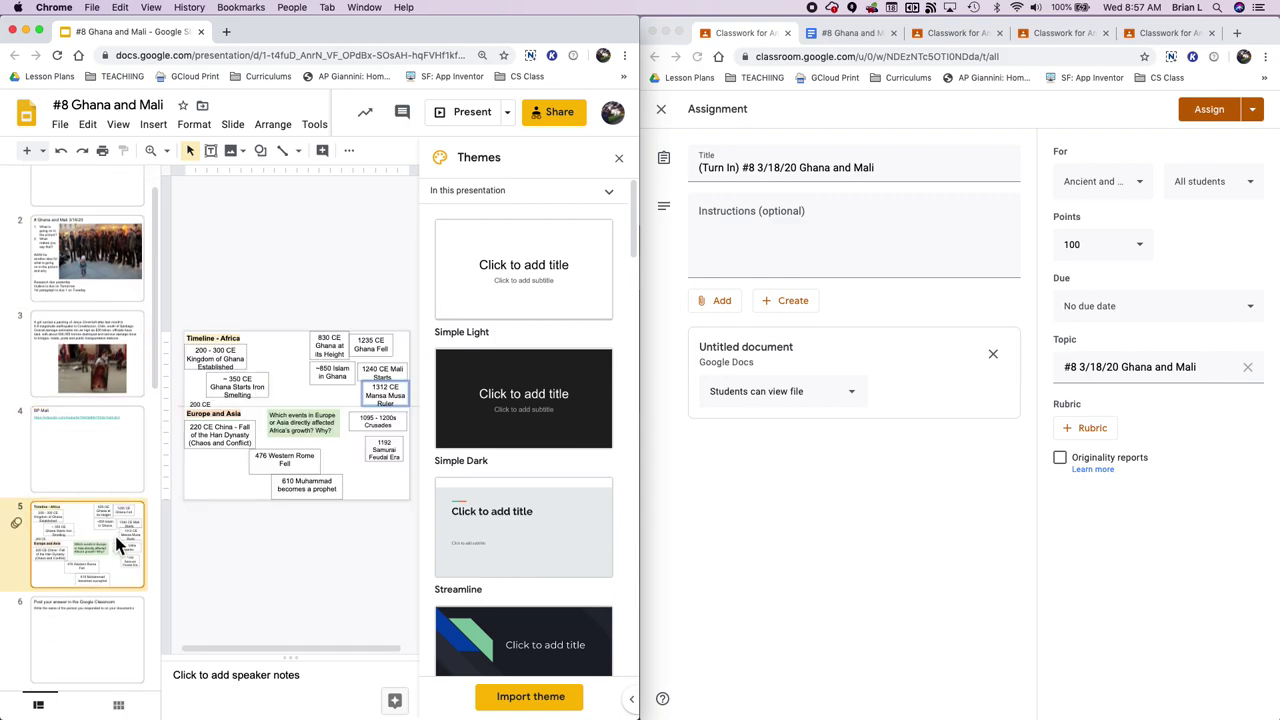
{"action": "scroll", "coordinate": [113, 520], "scroll_direction": "down", "scroll_amount": 3}
Continue through Objectives and Title: P1 Qs to slide 11, Title: P2 Qs, then bring Classroom forward.
{"action": "left_click", "coordinate": [107, 546]}
{"action": "scroll", "coordinate": [110, 560], "scroll_direction": "down", "scroll_amount": 1}
{"action": "left_click", "coordinate": [100, 528]}
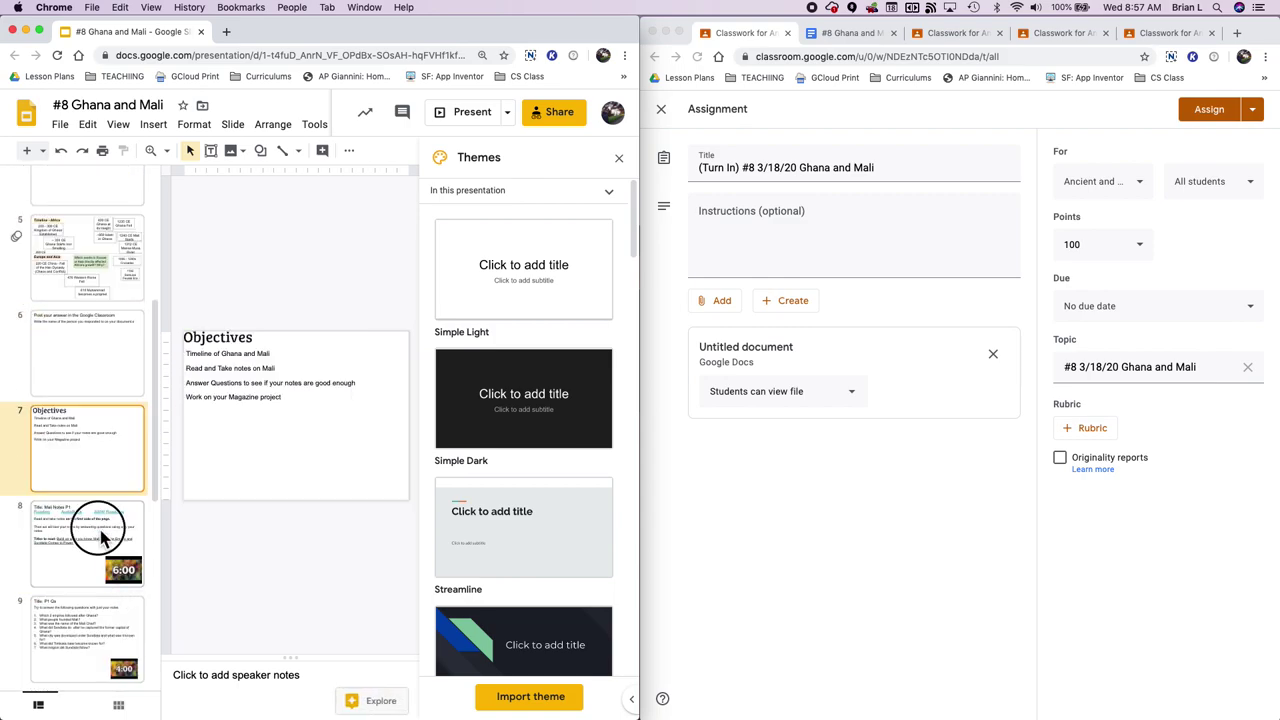
{"action": "scroll", "coordinate": [100, 535], "scroll_direction": "down", "scroll_amount": 3}
{"action": "left_click", "coordinate": [102, 534]}
{"action": "left_click", "coordinate": [106, 642]}
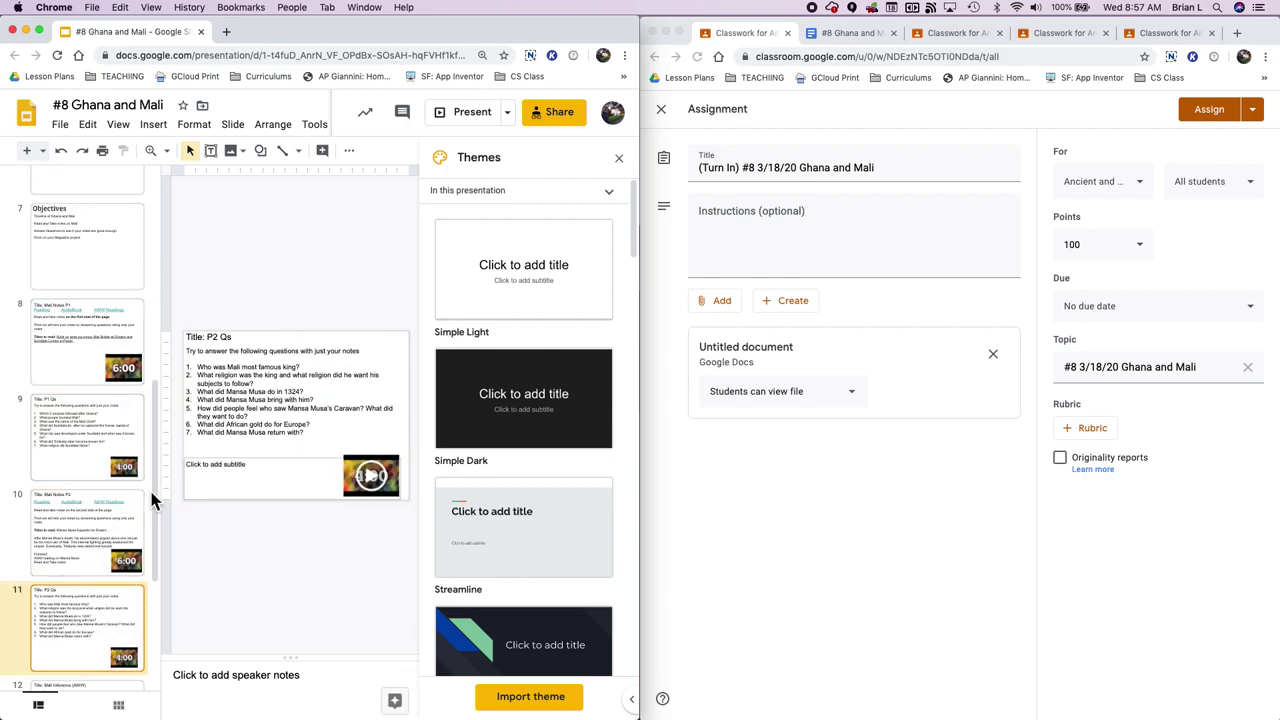
{"action": "left_click", "coordinate": [887, 476]}
{"action": "left_click_drag", "start_coordinate": [945, 20], "coordinate": [806, 32]}
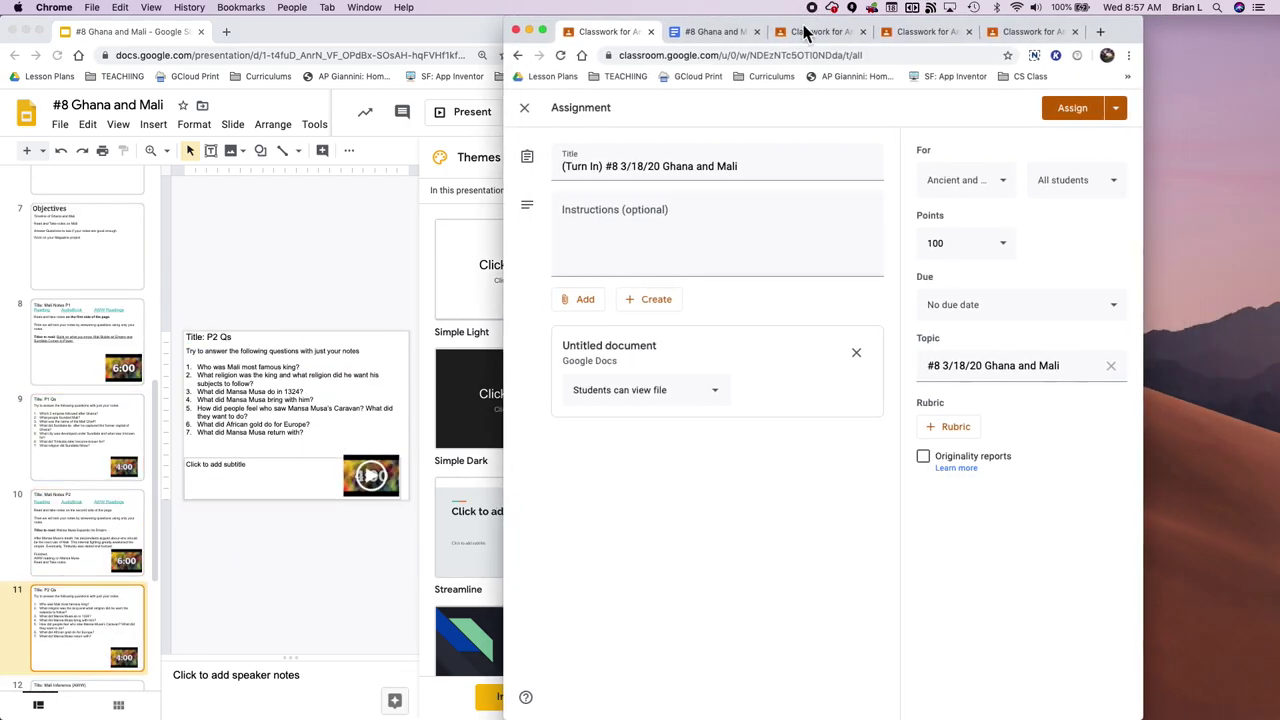
{"action": "left_click", "coordinate": [835, 32]}
{"action": "left_click", "coordinate": [915, 32]}
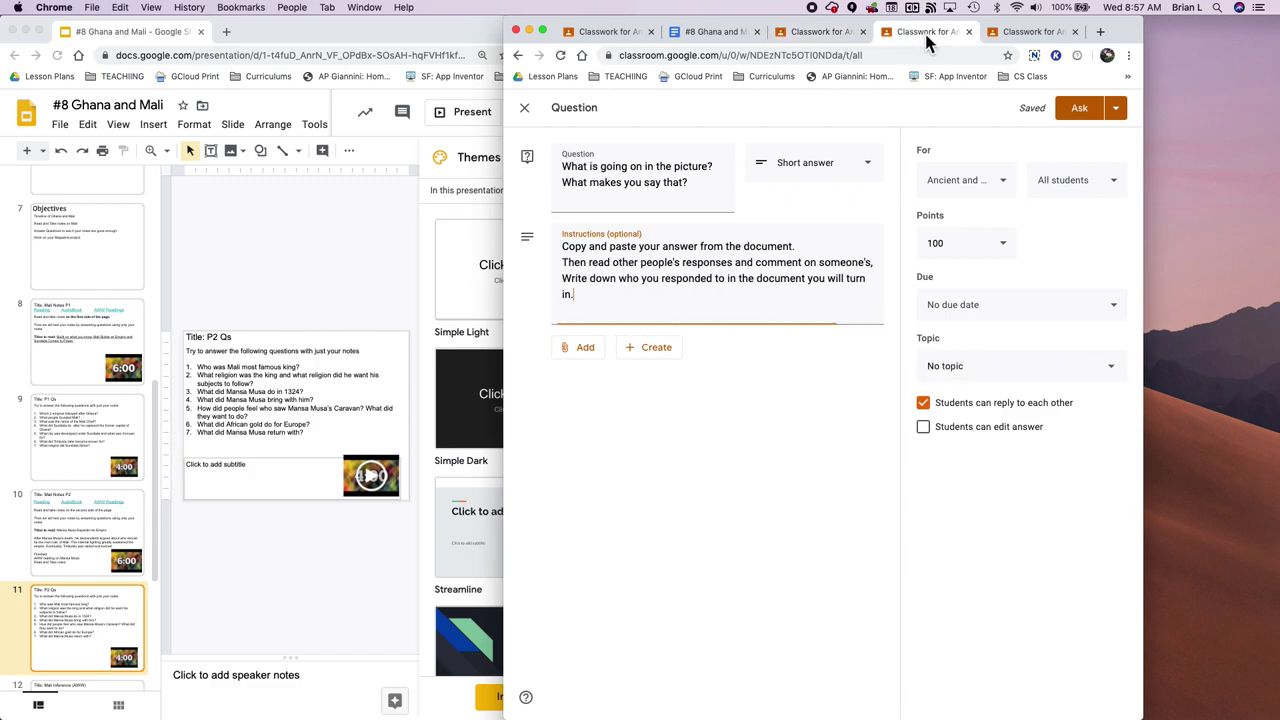
{"action": "left_click", "coordinate": [1030, 34]}
{"action": "left_click", "coordinate": [618, 34]}
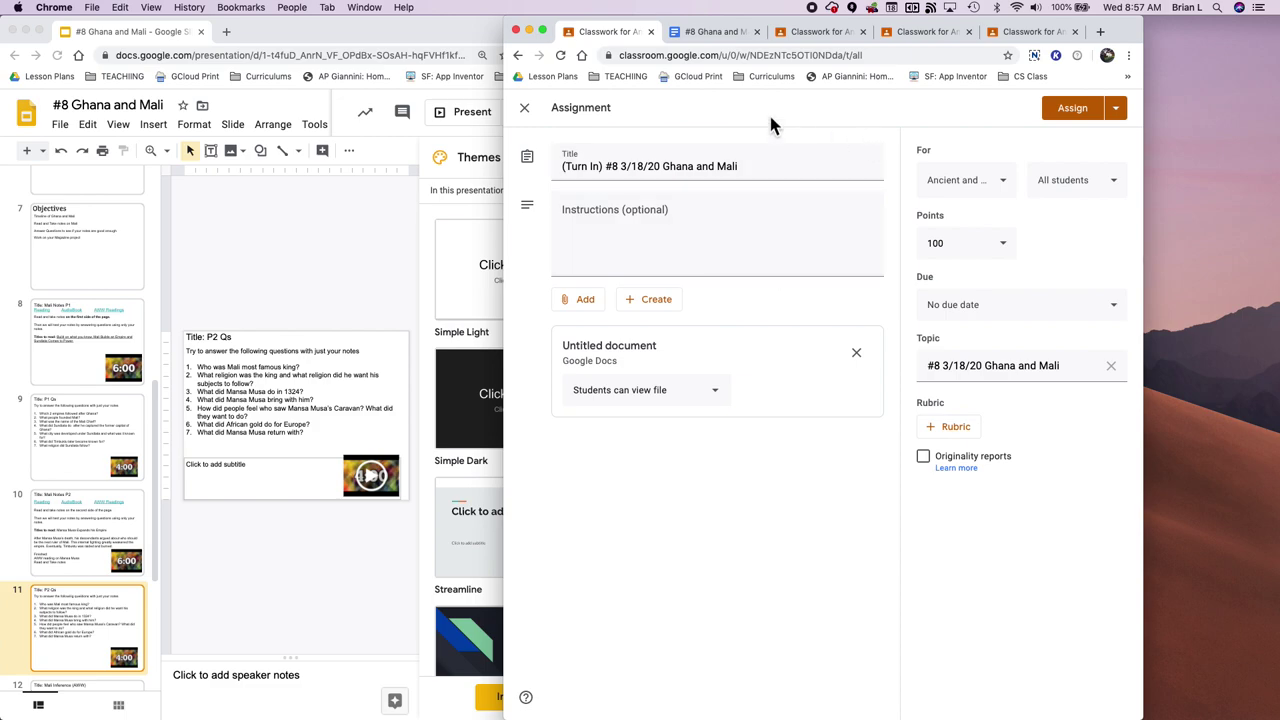
Look over the Create file options without adding anything, and glance at the Ghana and Mali Doc.
{"action": "left_click", "coordinate": [655, 299]}
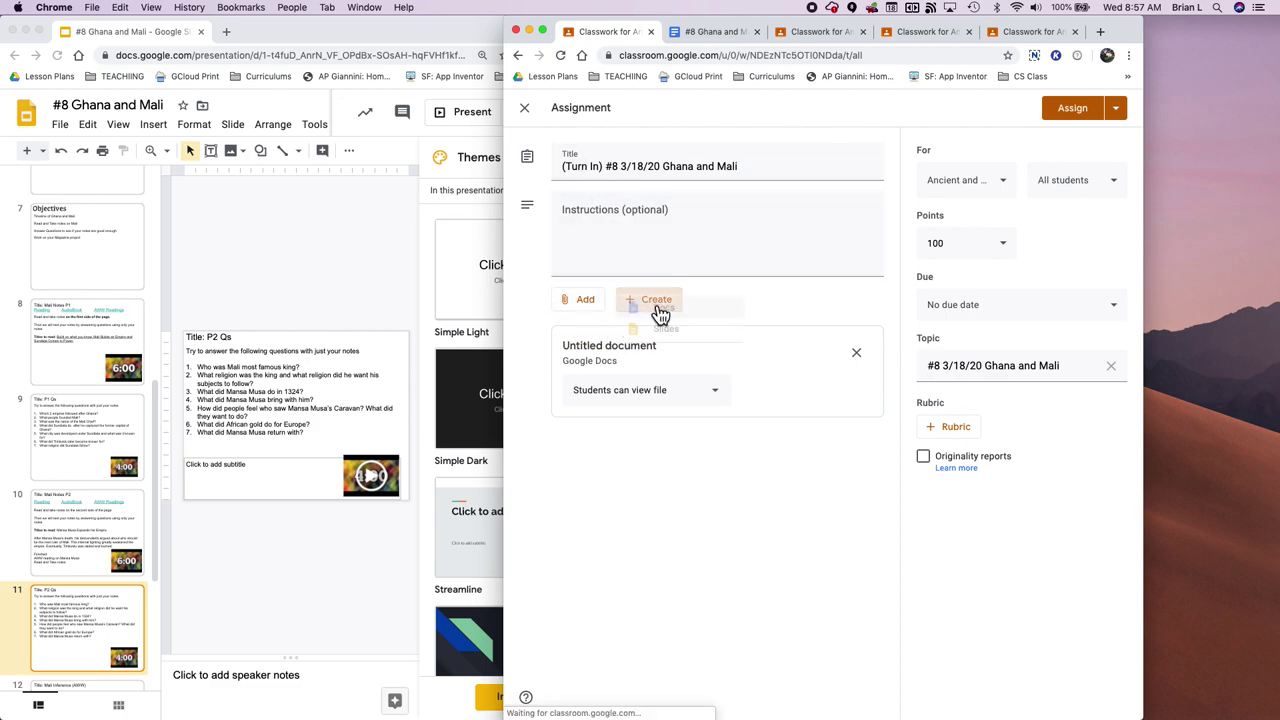
{"action": "key", "text": "Escape"}
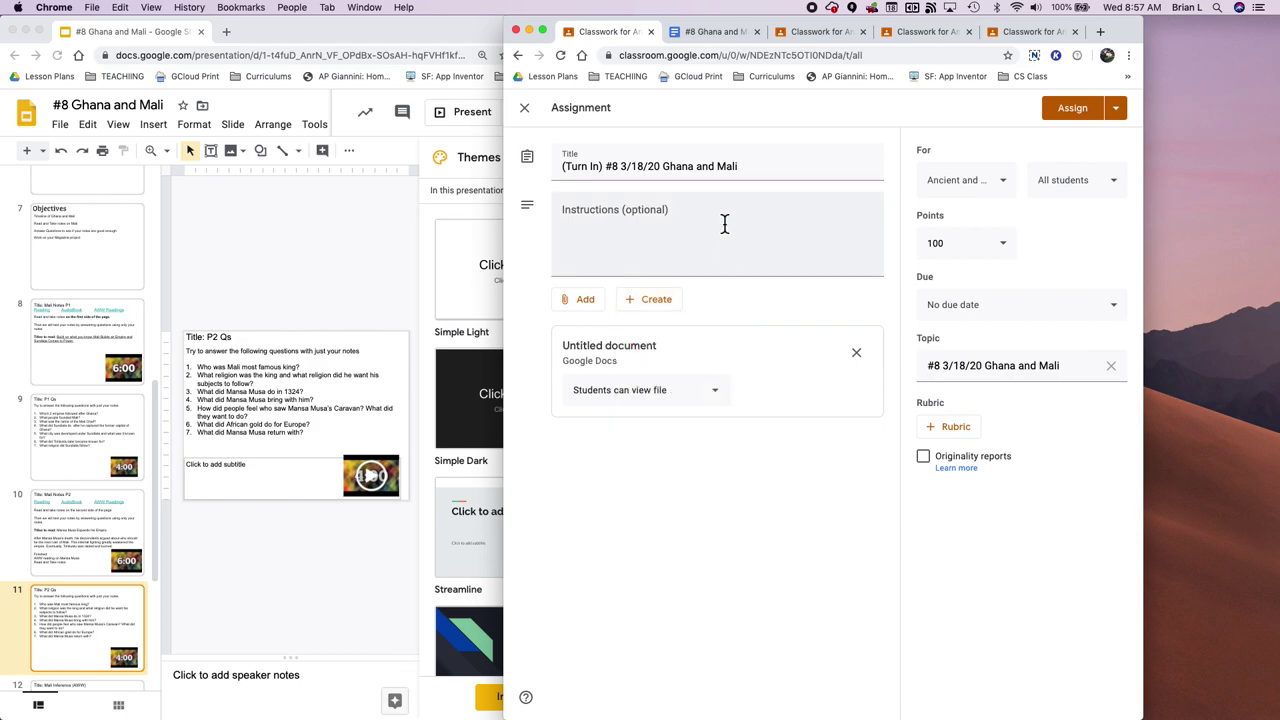
{"action": "left_click", "coordinate": [709, 40]}
{"action": "left_click", "coordinate": [610, 32]}
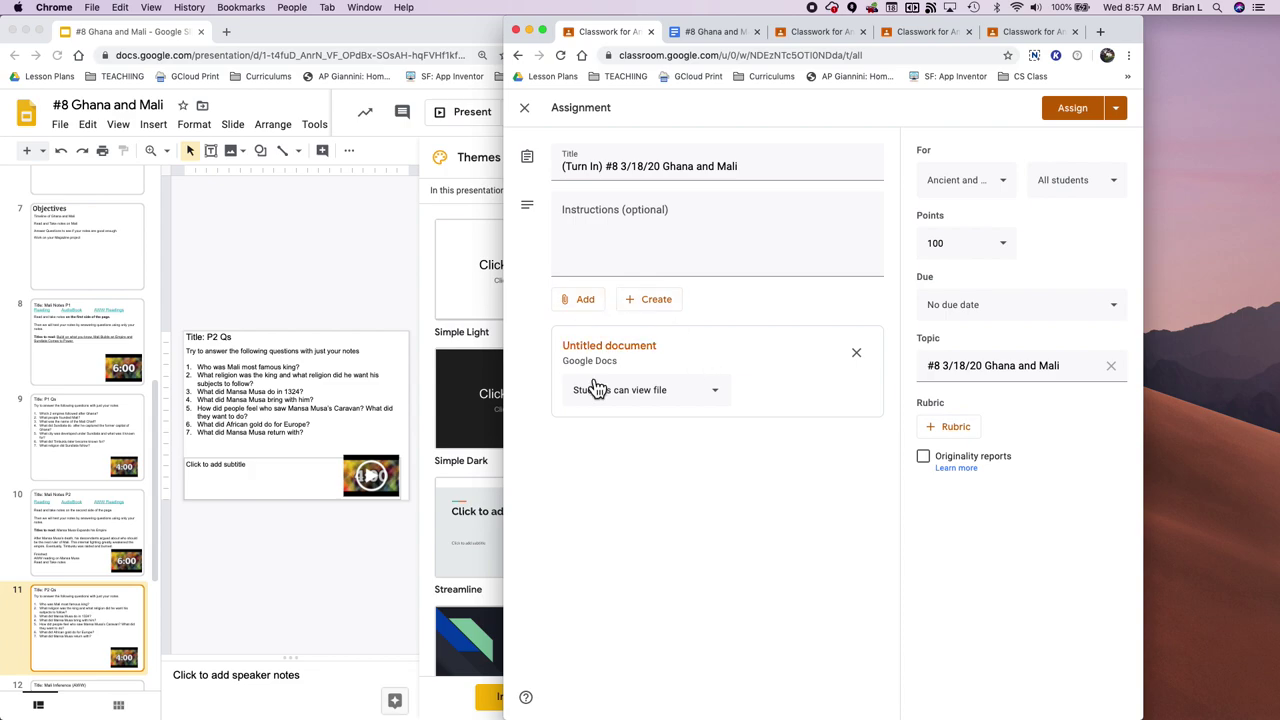
Set the attached Doc to 'Make a copy for each student'.
{"action": "left_click", "coordinate": [714, 396]}
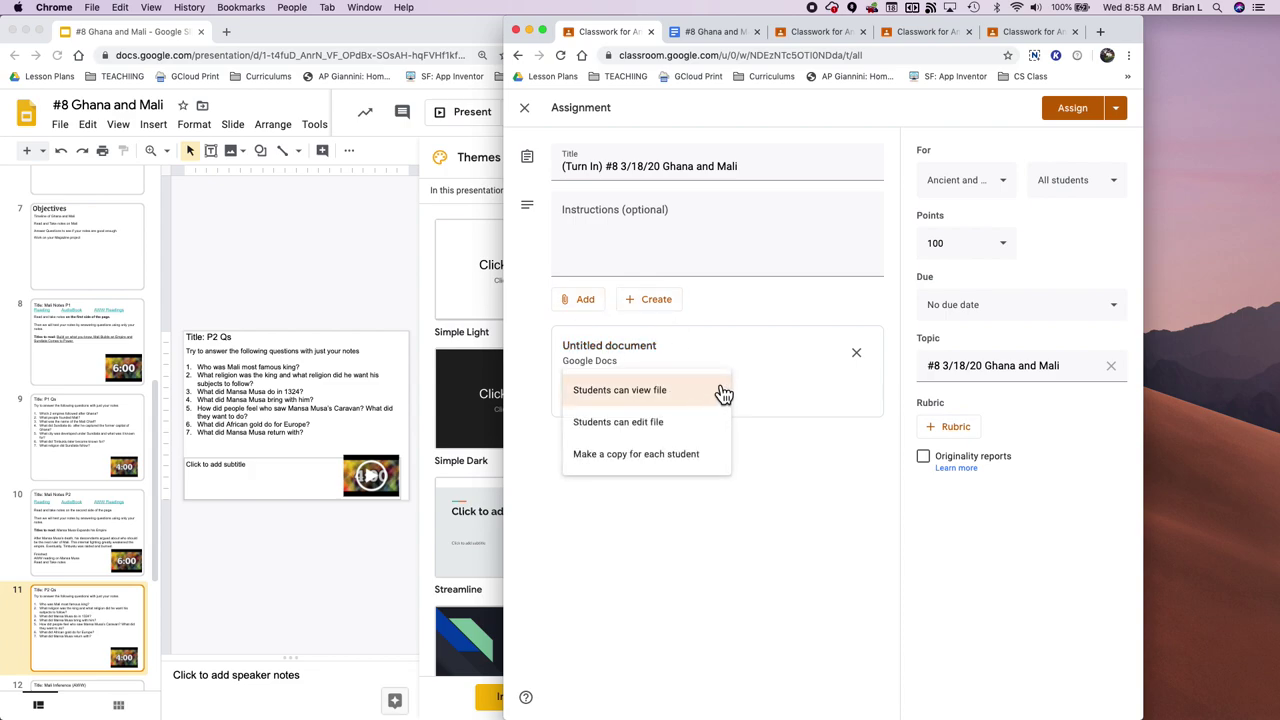
{"action": "left_click", "coordinate": [592, 462]}
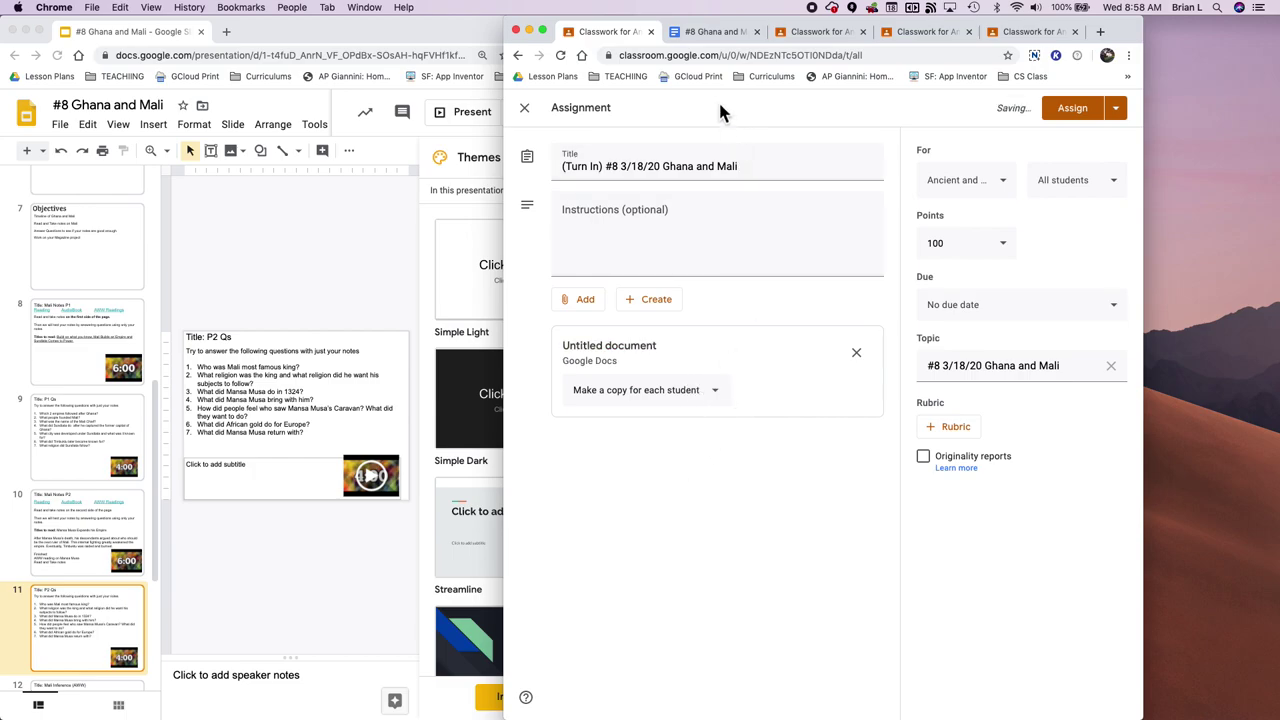
{"action": "left_click", "coordinate": [712, 31]}
Scroll the #8 Ghana and Mali 3/18/20 Doc down to Mali Inference (AWW), then return to the draft.
{"action": "scroll", "coordinate": [749, 414], "scroll_direction": "down", "scroll_amount": 3}
{"action": "scroll", "coordinate": [749, 415], "scroll_direction": "up", "scroll_amount": 10}
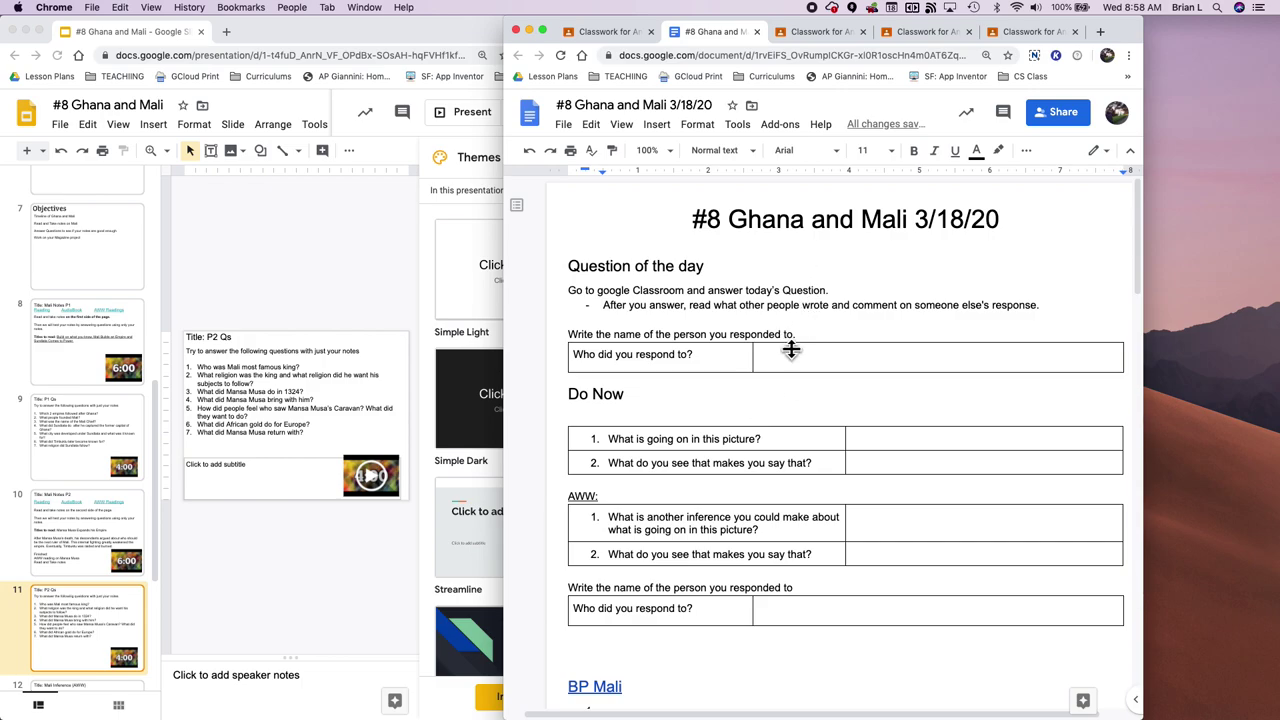
{"action": "scroll", "coordinate": [766, 395], "scroll_direction": "down", "scroll_amount": 2}
{"action": "scroll", "coordinate": [764, 397], "scroll_direction": "down", "scroll_amount": 2}
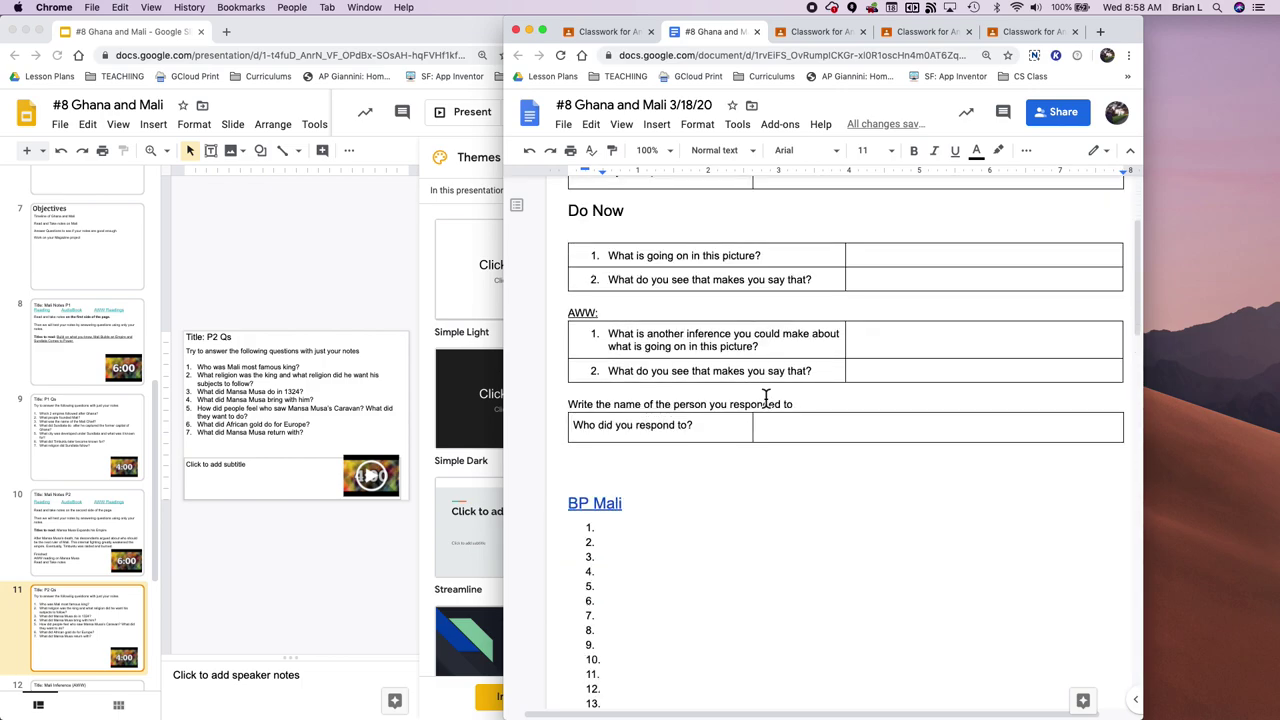
{"action": "scroll", "coordinate": [764, 397], "scroll_direction": "down", "scroll_amount": 10}
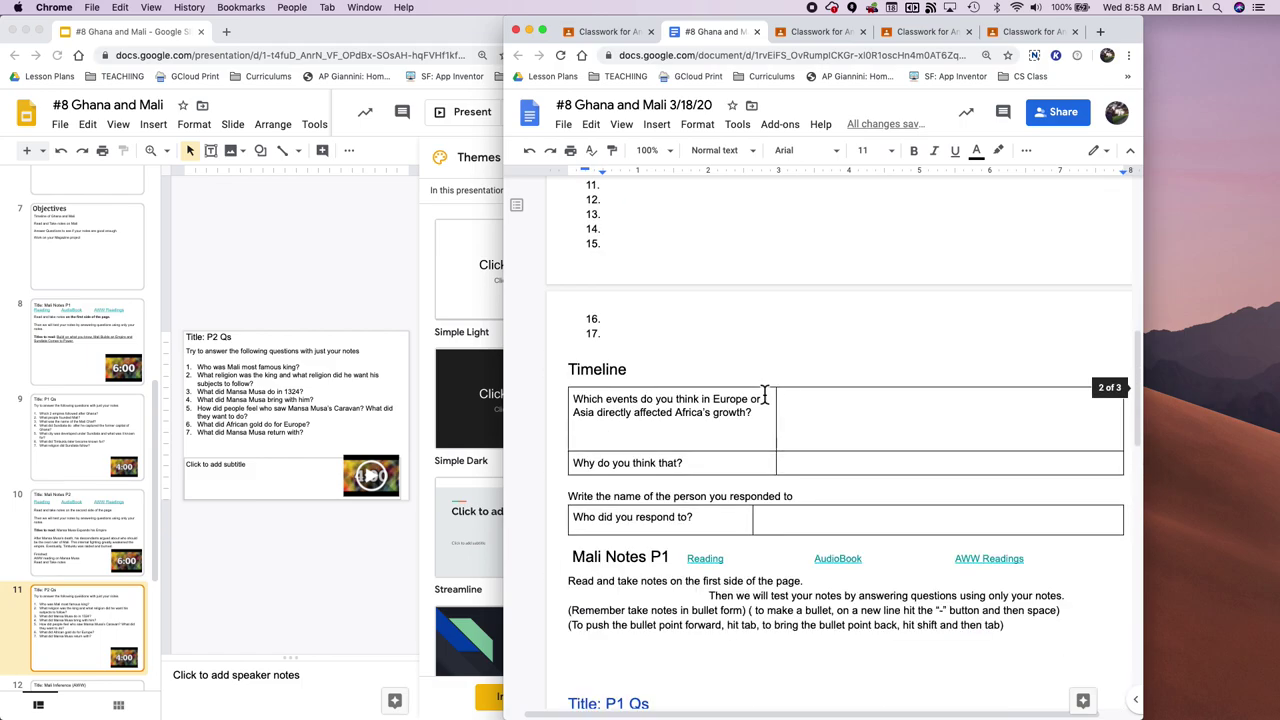
{"action": "scroll", "coordinate": [764, 394], "scroll_direction": "down", "scroll_amount": 3}
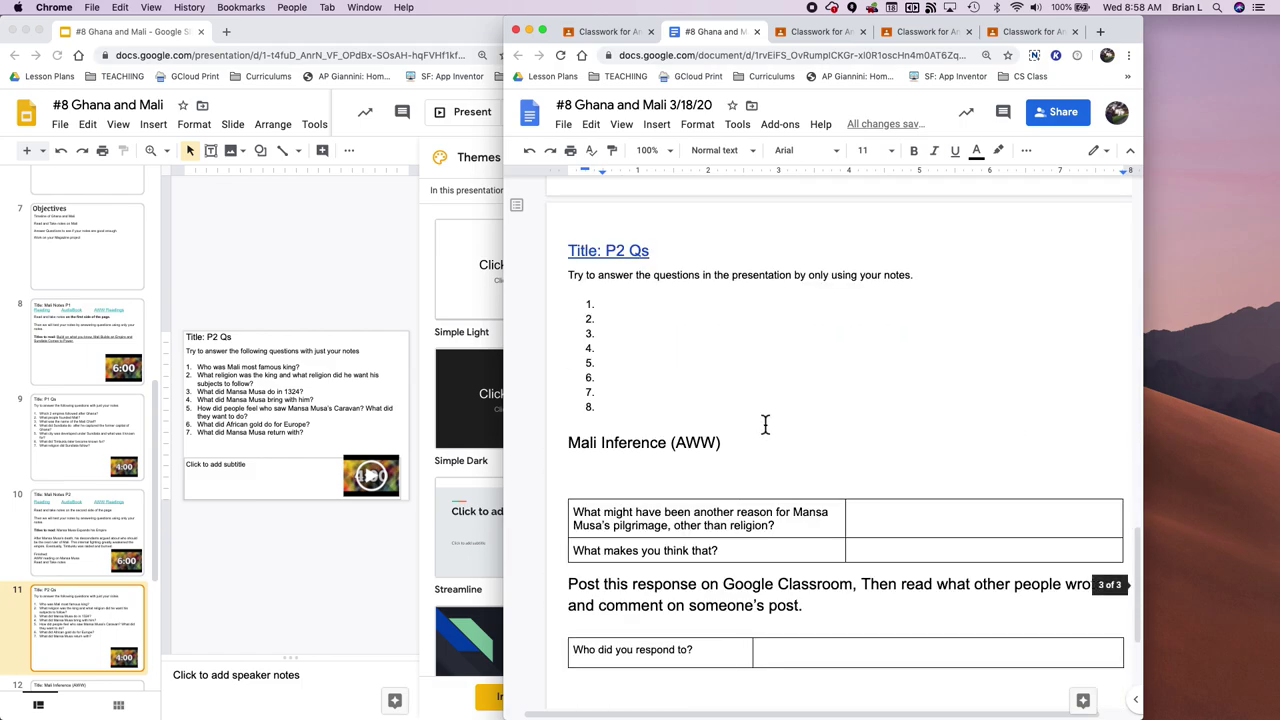
{"action": "left_click", "coordinate": [590, 31]}
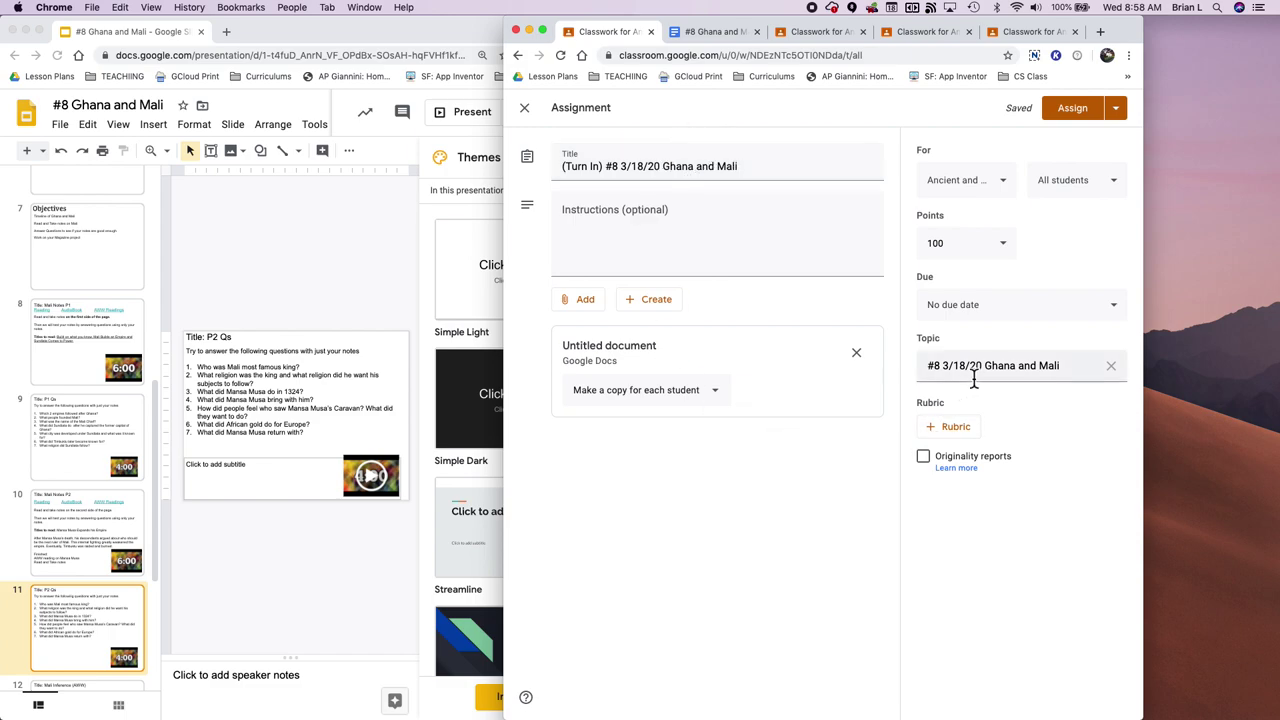
Replace the assignment's topic with a new topic named '#8 3/18/20 Ghana and Mali'.
{"action": "left_click_drag", "start_coordinate": [930, 370], "coordinate": [1053, 368]}
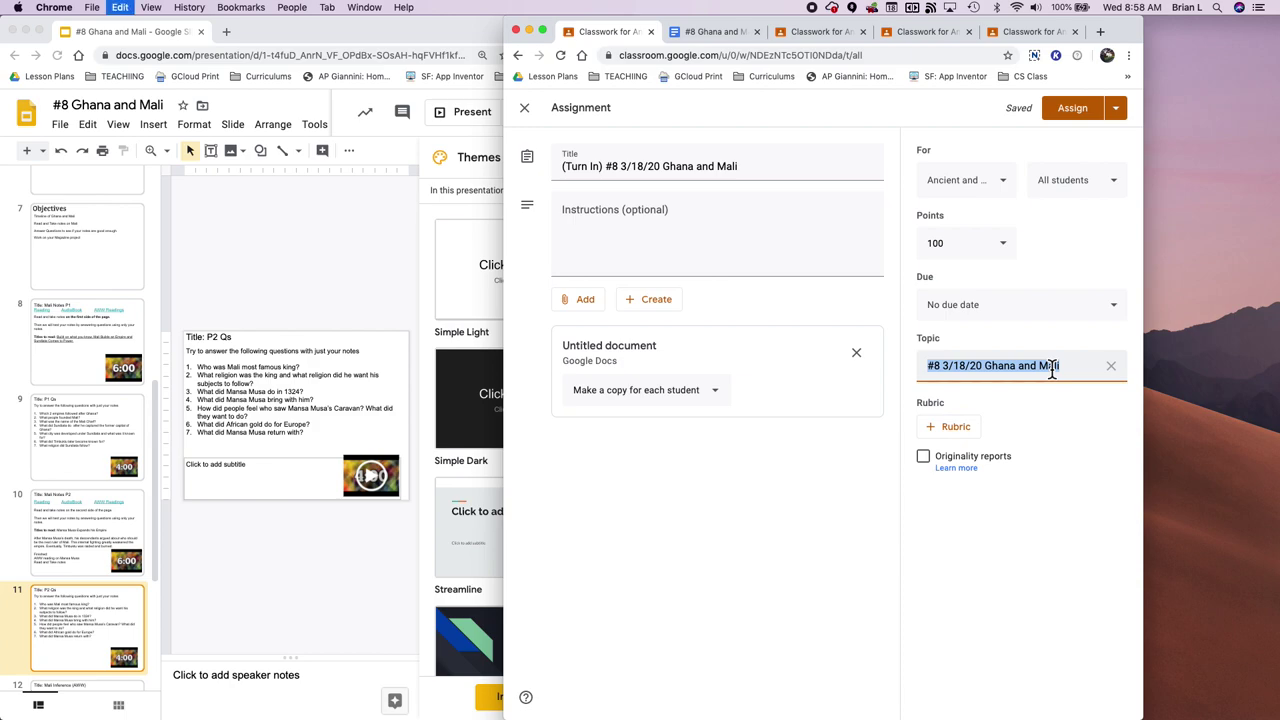
{"action": "left_click", "coordinate": [1108, 368]}
{"action": "left_click", "coordinate": [1095, 377]}
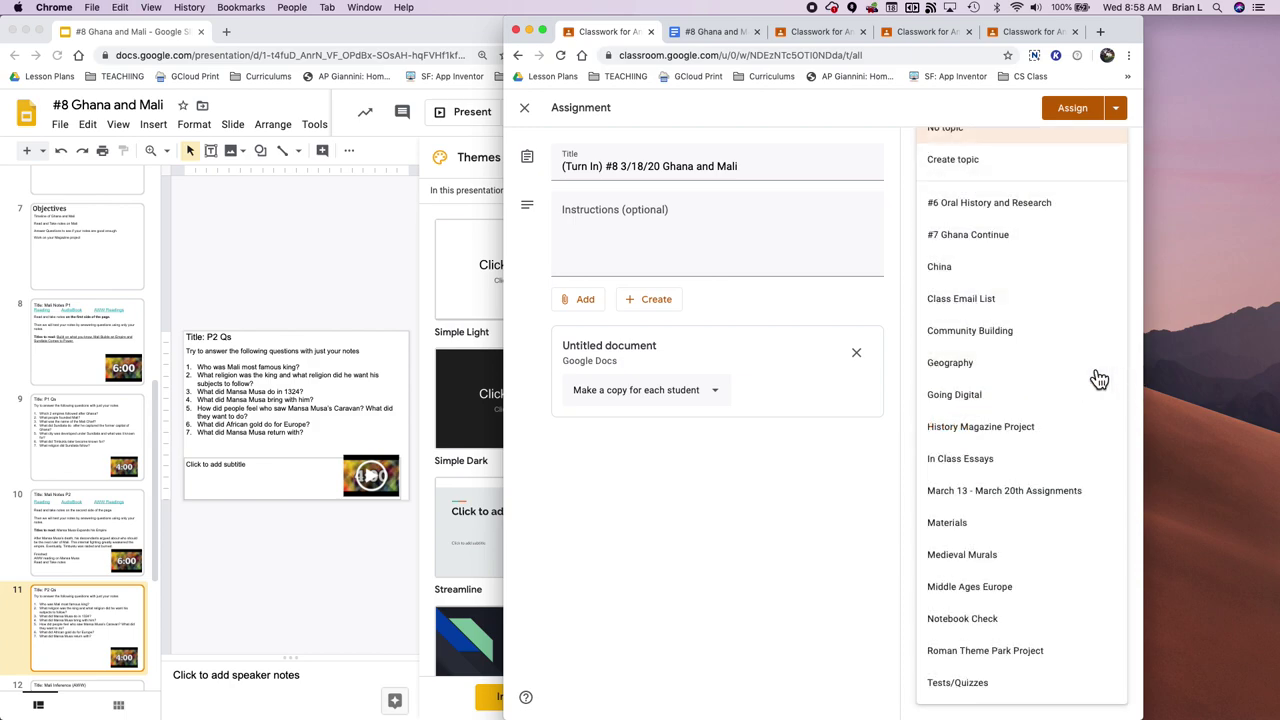
{"action": "left_click", "coordinate": [966, 160]}
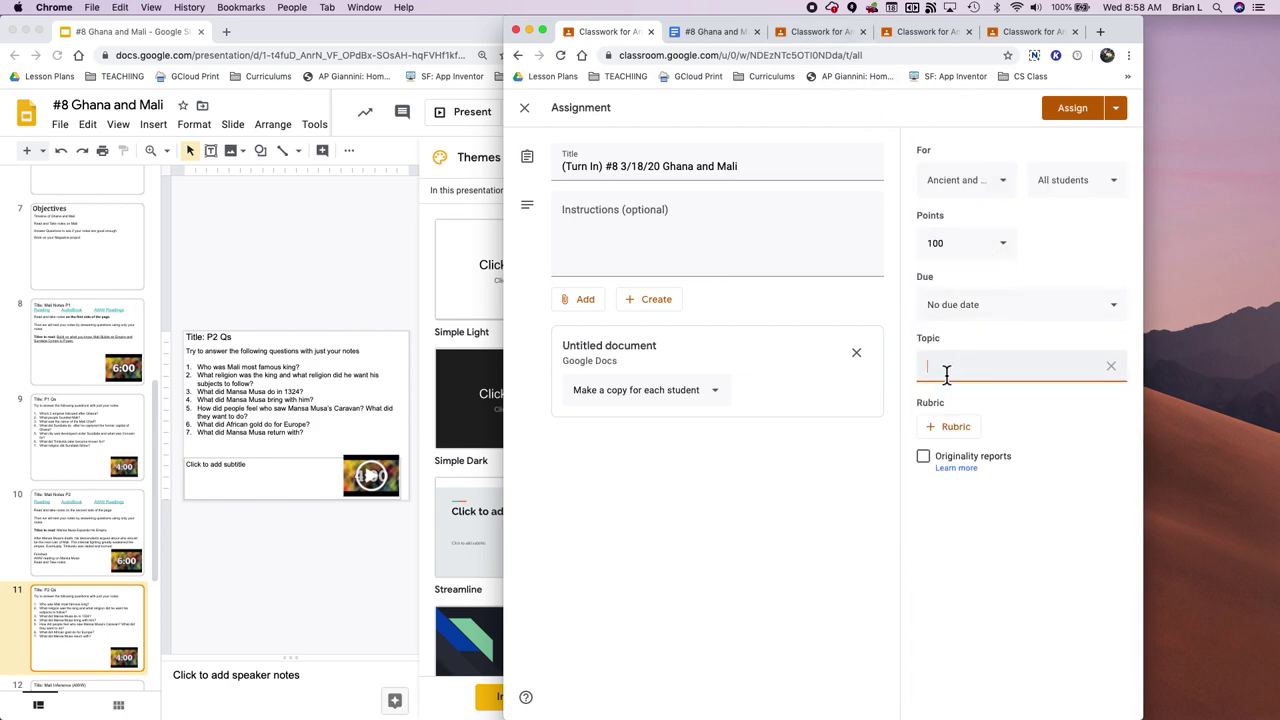
{"action": "type", "text": "#8 3/18/20 Ghana and Mali"}
Scroll through the Ghana and Mali Doc again, then go back to the assignment draft.
{"action": "left_click", "coordinate": [717, 37]}
{"action": "scroll", "coordinate": [729, 306], "scroll_direction": "down", "scroll_amount": 3}
{"action": "scroll", "coordinate": [732, 310], "scroll_direction": "up", "scroll_amount": 6}
{"action": "scroll", "coordinate": [732, 310], "scroll_direction": "up", "scroll_amount": 10}
{"action": "scroll", "coordinate": [728, 303], "scroll_direction": "down", "scroll_amount": 2}
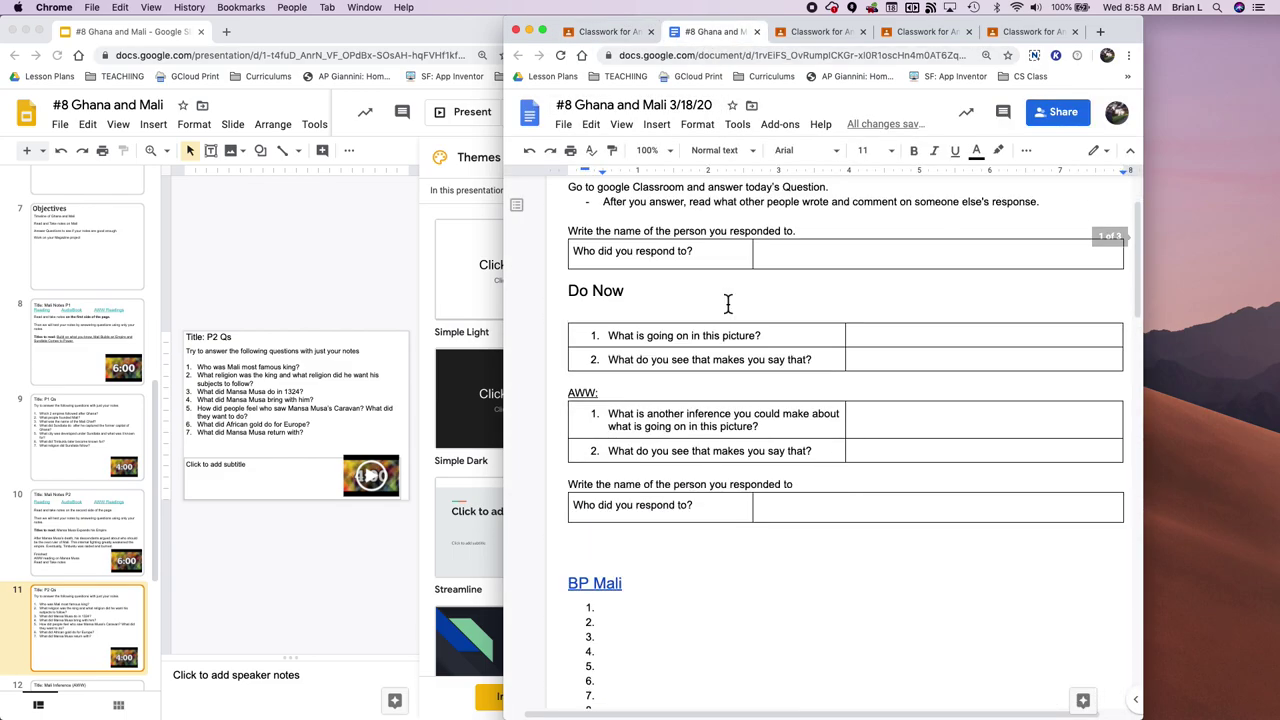
{"action": "scroll", "coordinate": [728, 304], "scroll_direction": "up", "scroll_amount": 2}
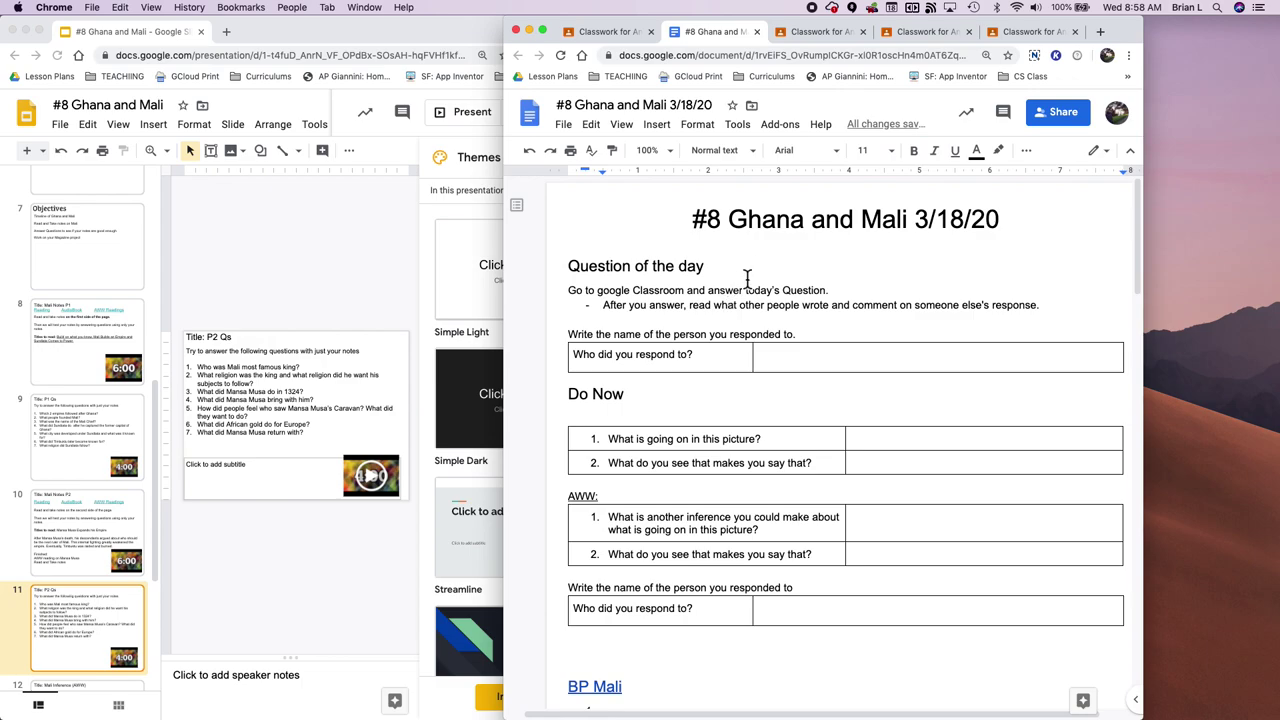
{"action": "left_click", "coordinate": [620, 33]}
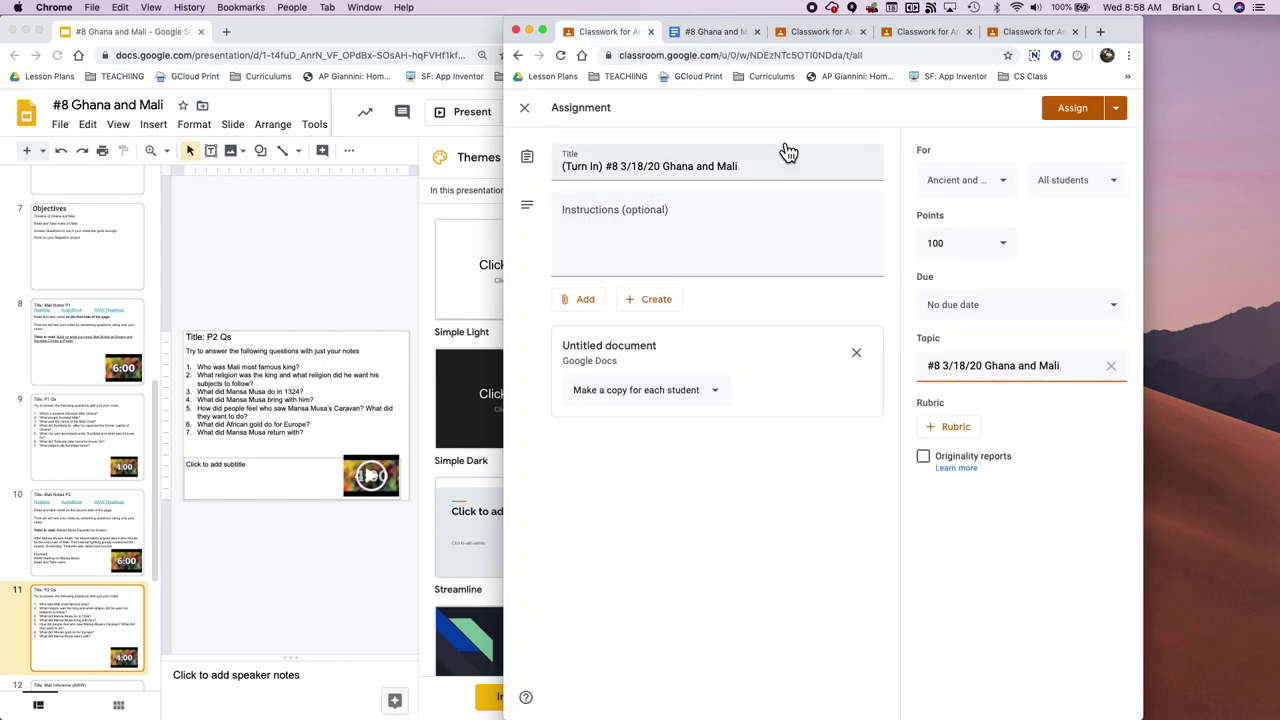
In the staying-active question, allow students to edit their answers.
{"action": "left_click", "coordinate": [820, 33]}
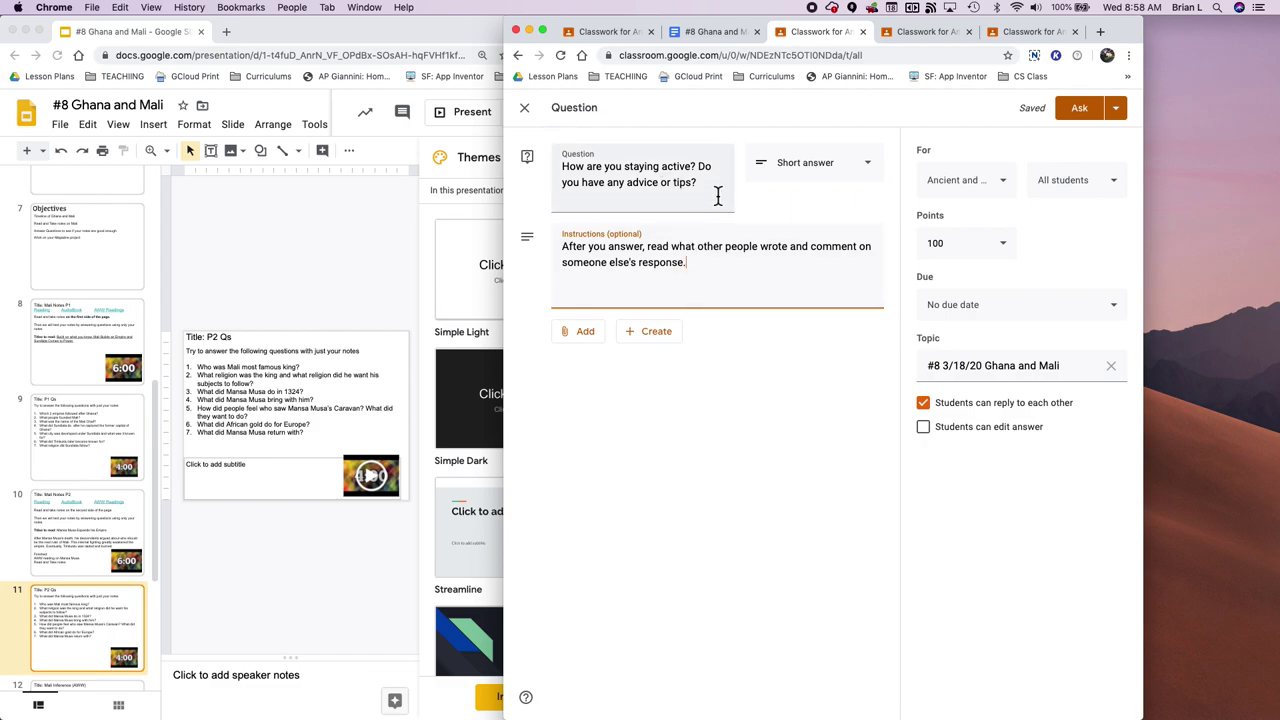
{"action": "left_click_drag", "start_coordinate": [714, 192], "coordinate": [526, 154]}
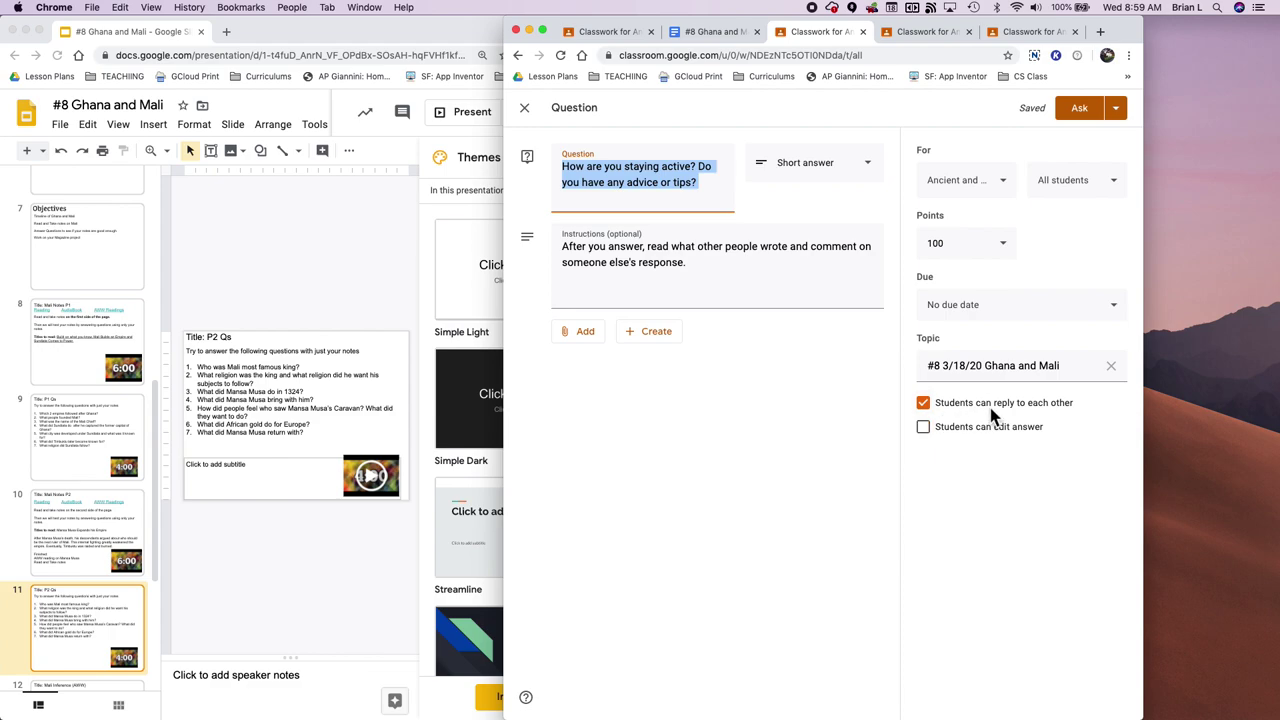
{"action": "left_click", "coordinate": [923, 428]}
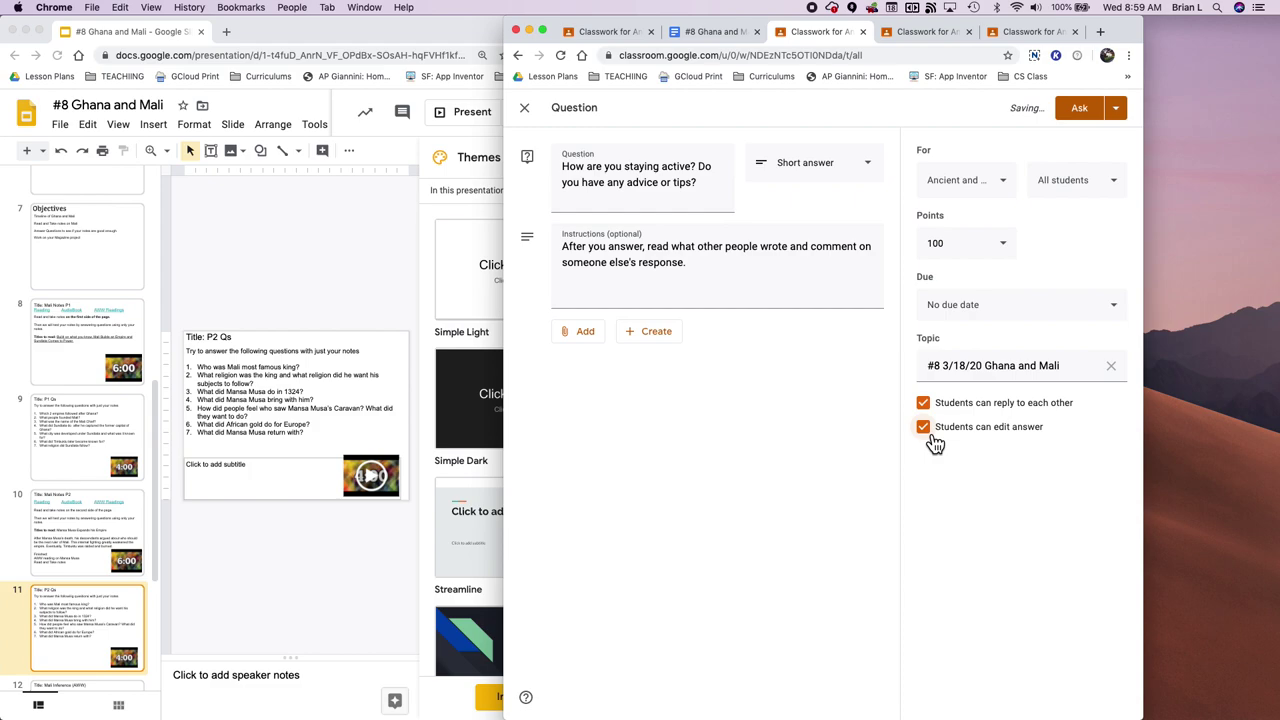
File the question under a new topic named '#8 3/18/20 Ghana and Mali'.
{"action": "left_click", "coordinate": [1111, 369]}
{"action": "left_click", "coordinate": [1004, 369]}
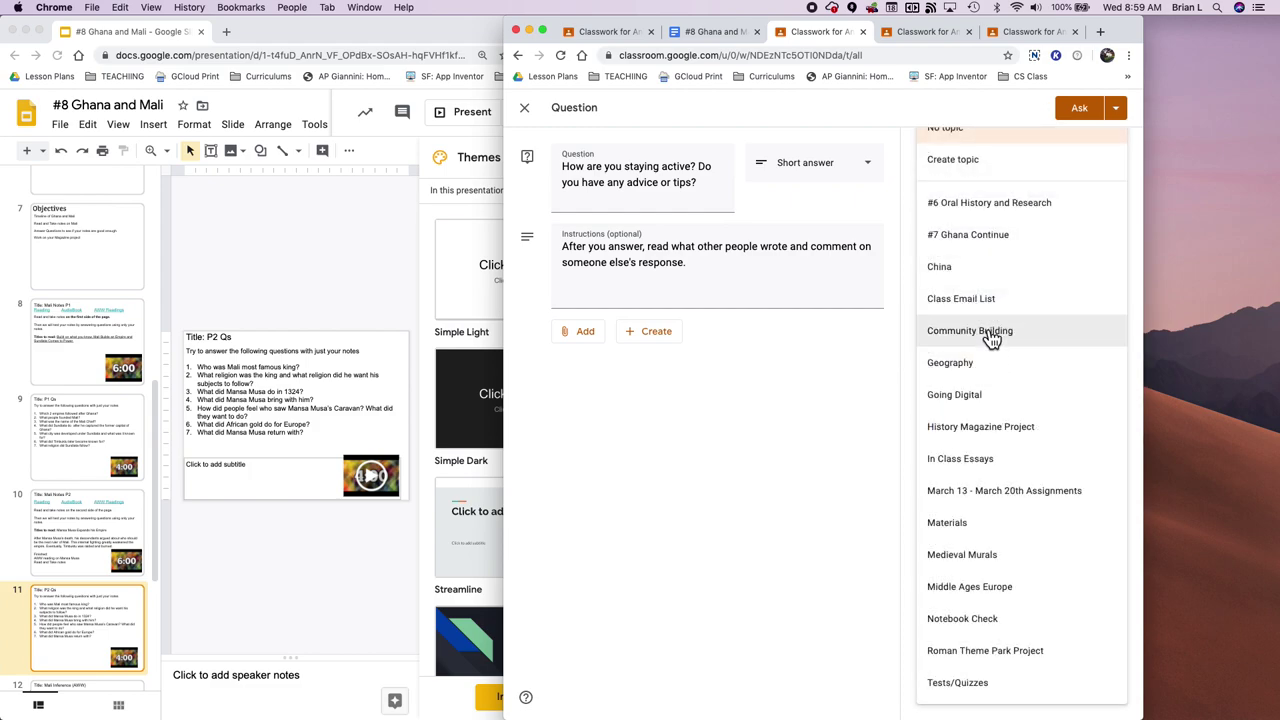
{"action": "left_click", "coordinate": [1000, 160]}
{"action": "type", "text": "#8 3/18/20 Ghana and Mali"}
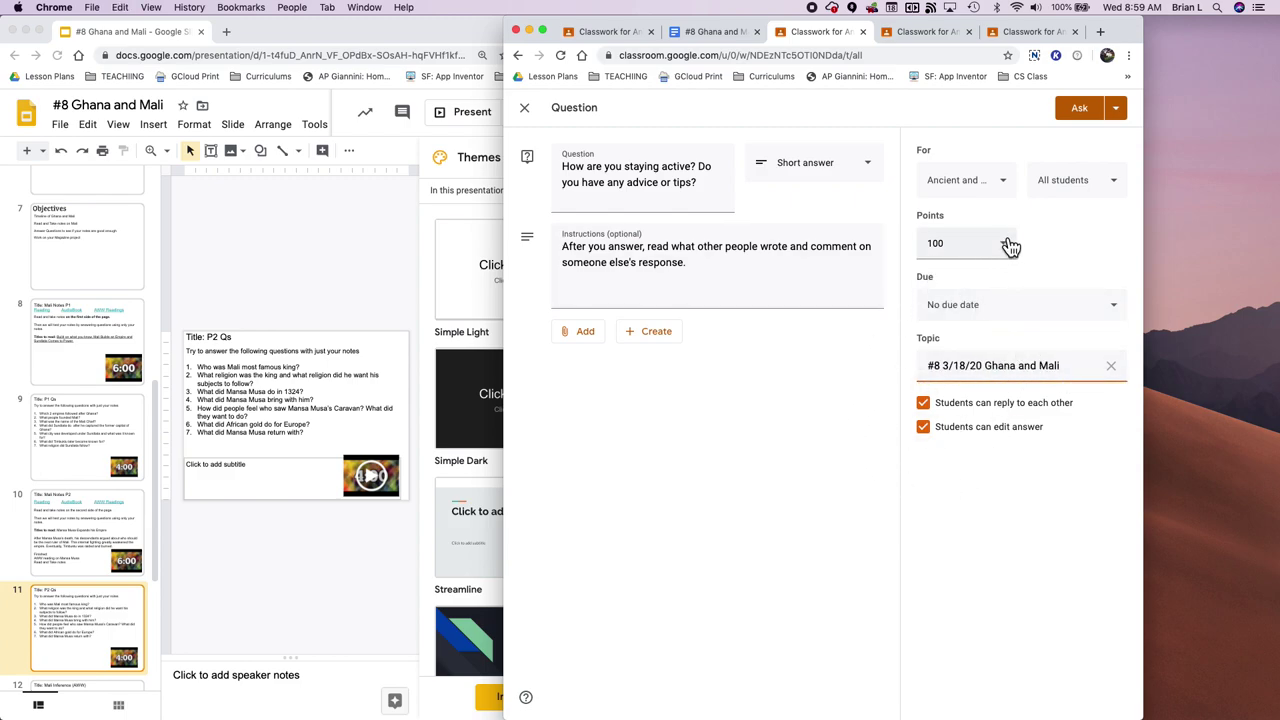
{"action": "left_click", "coordinate": [905, 33]}
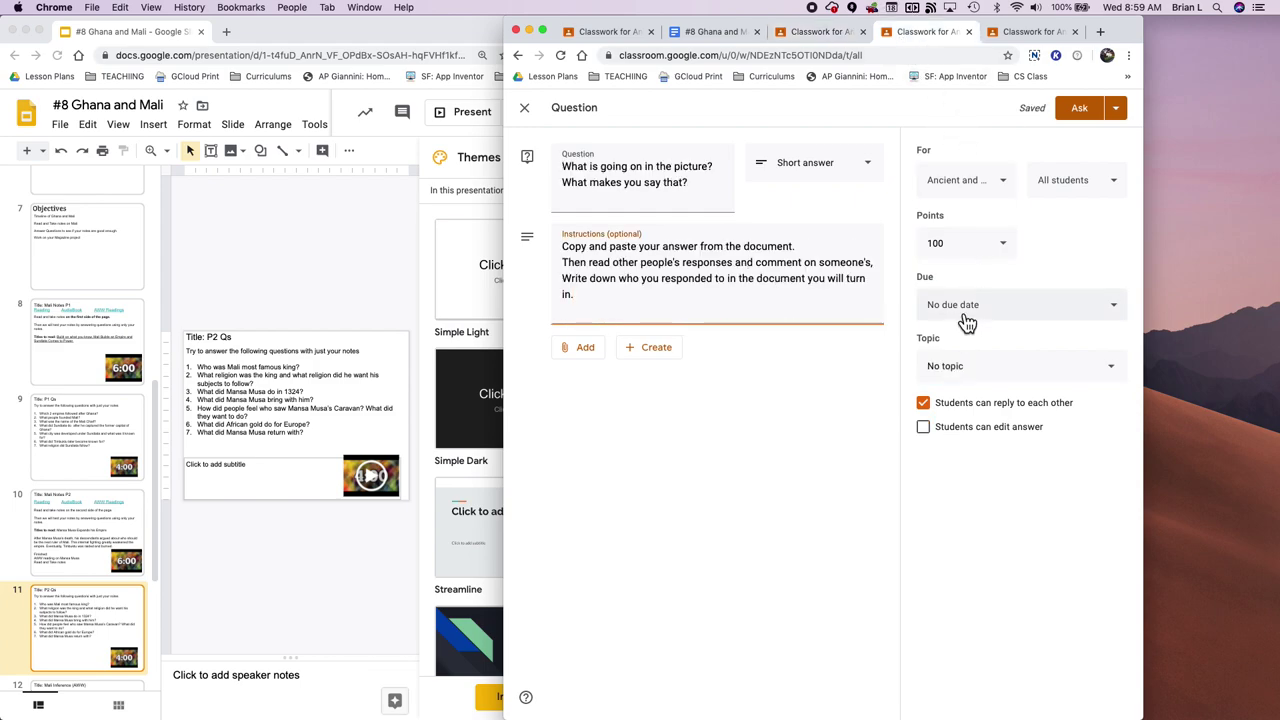
File both question drafts under '#8 3/18/20 Ghana and Mali' and let students edit answers.
{"action": "left_click", "coordinate": [1008, 376]}
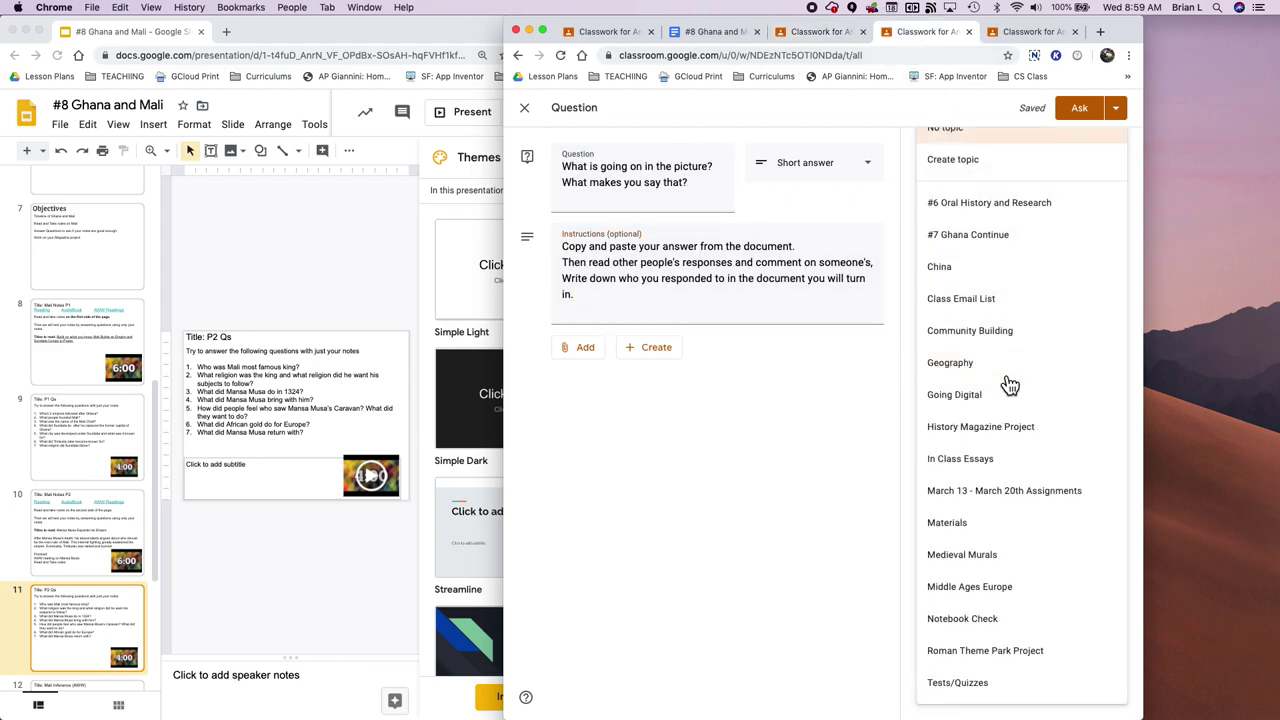
{"action": "left_click", "coordinate": [990, 159]}
{"action": "type", "text": "#8 3/18/20 Ghana and Mali"}
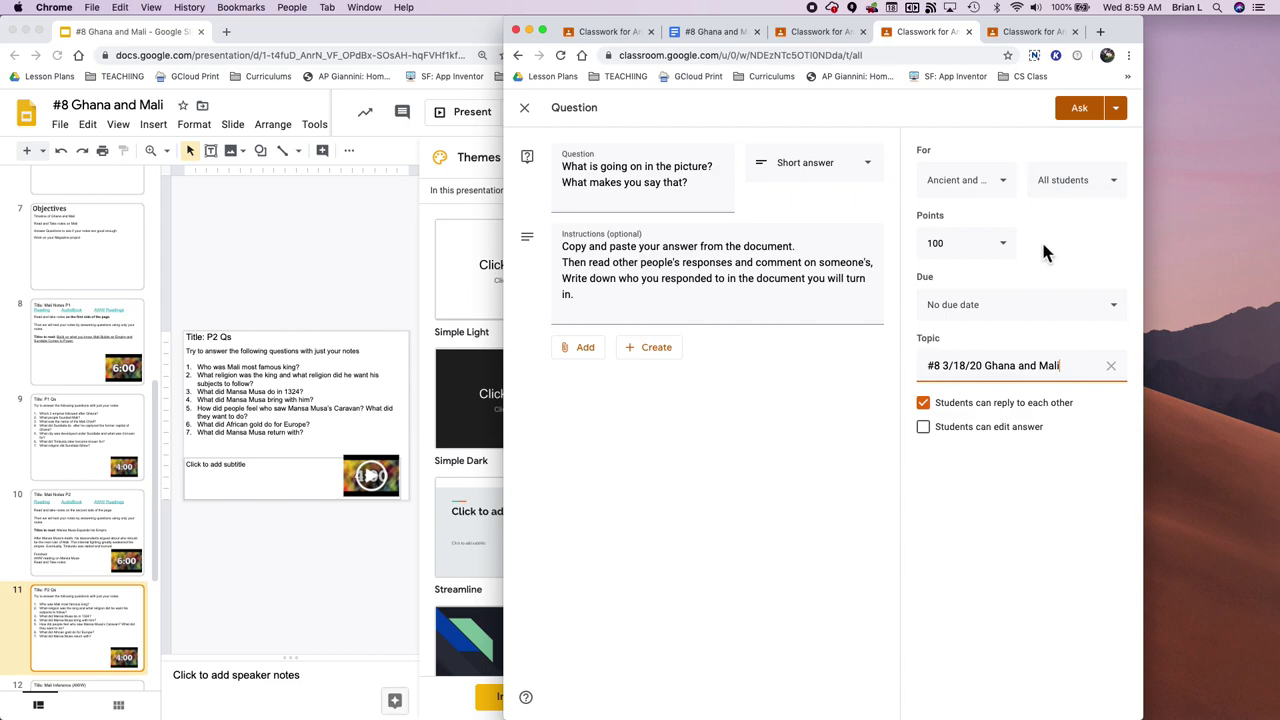
{"action": "left_click", "coordinate": [1028, 32]}
{"action": "left_click", "coordinate": [1003, 365]}
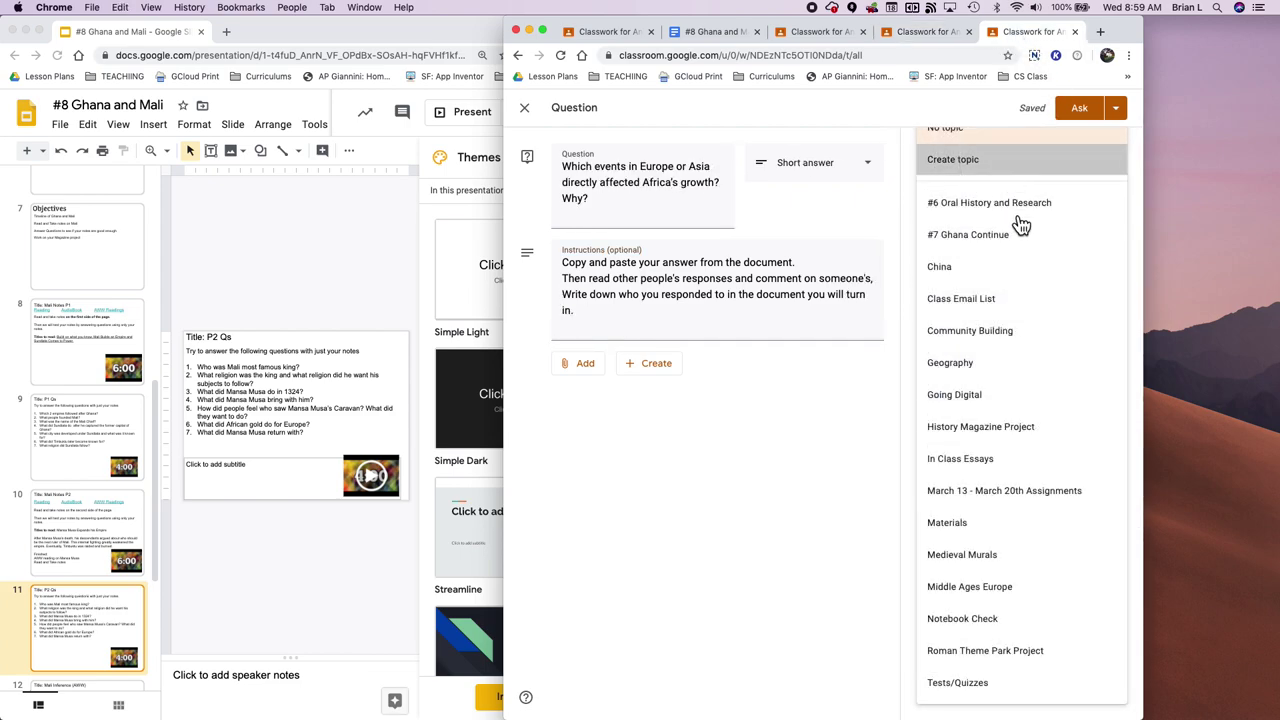
{"action": "left_click", "coordinate": [1000, 160]}
{"action": "type", "text": "#8 3/18/20 Ghana and Mali"}
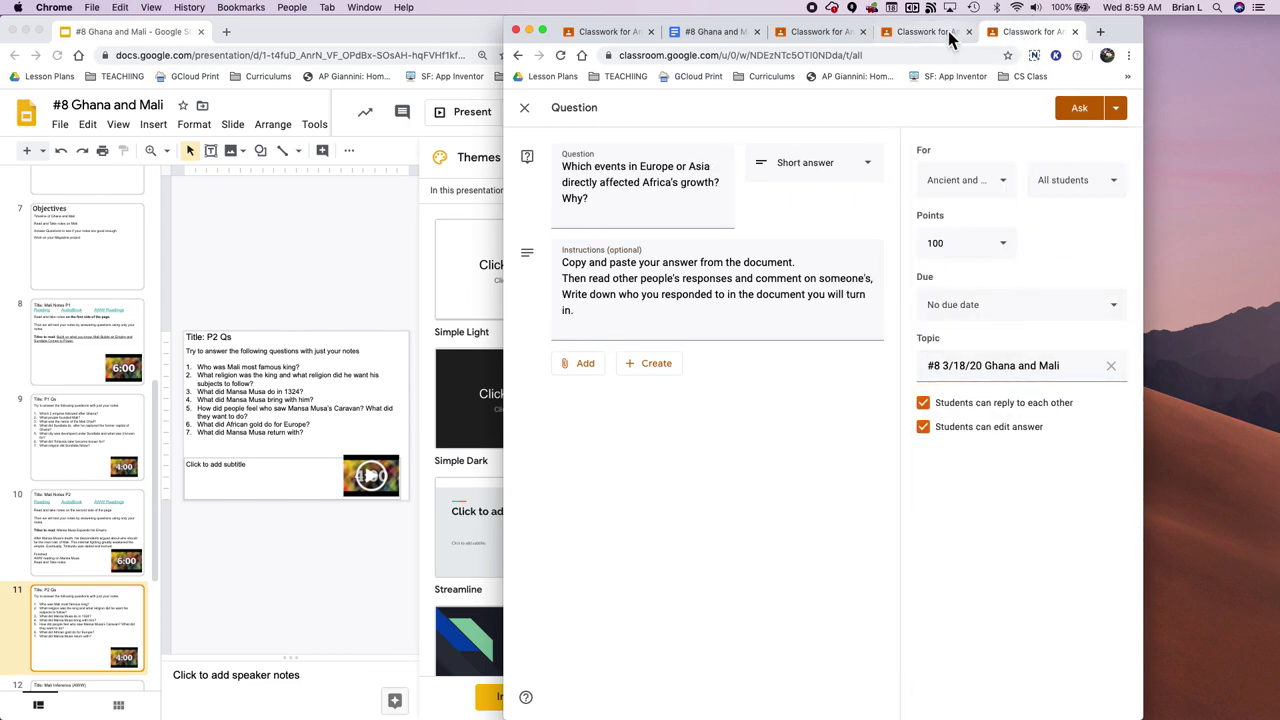
{"action": "key", "text": "ctrl+shift+Tab"}
{"action": "left_click", "coordinate": [955, 433]}
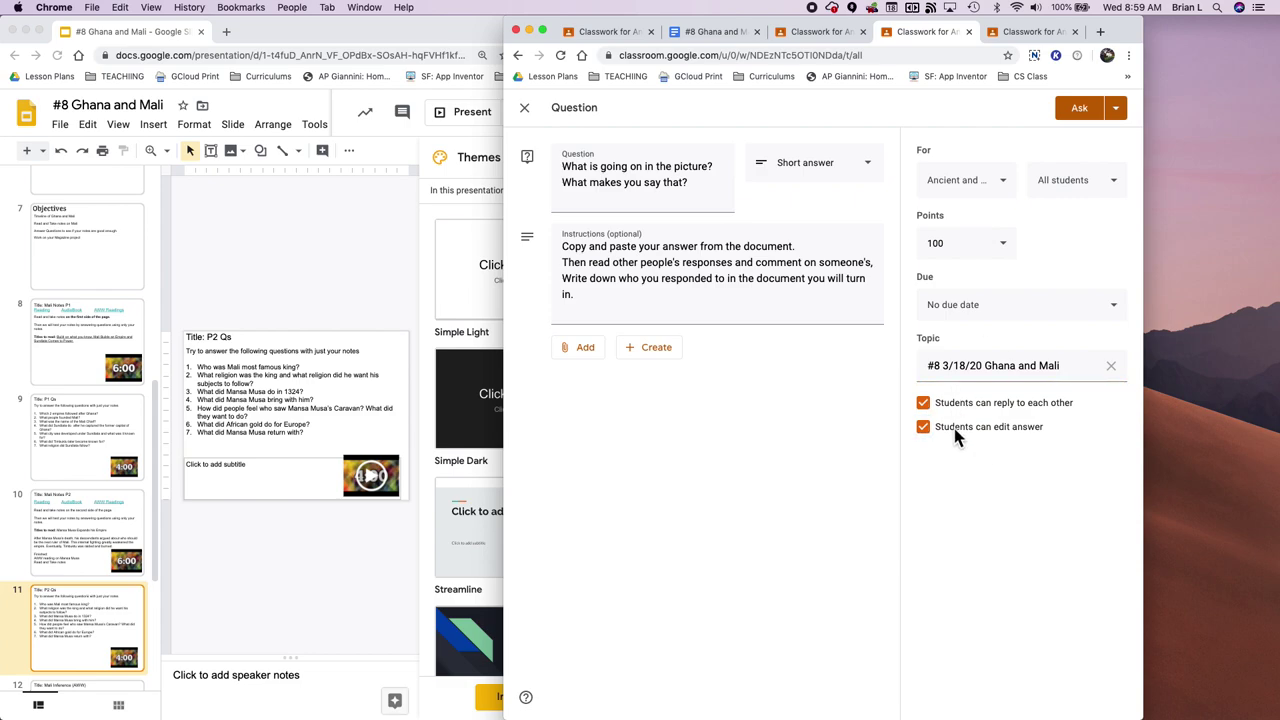
Post the Europe-or-Asia question to 5 classes, adding classes 6, 5, 3 and 2.
{"action": "left_click", "coordinate": [1040, 38]}
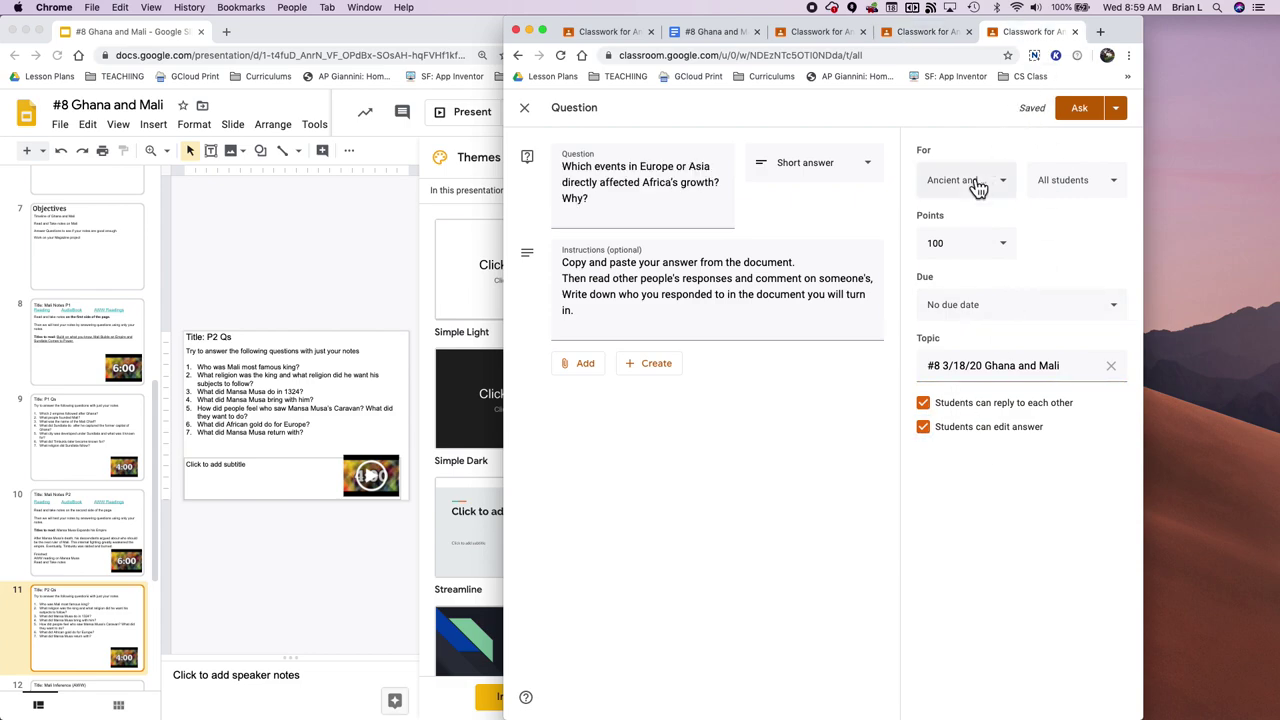
{"action": "left_click", "coordinate": [972, 182]}
{"action": "left_click", "coordinate": [978, 420]}
{"action": "left_click", "coordinate": [988, 450]}
{"action": "left_click", "coordinate": [991, 490]}
{"action": "left_click", "coordinate": [1004, 528]}
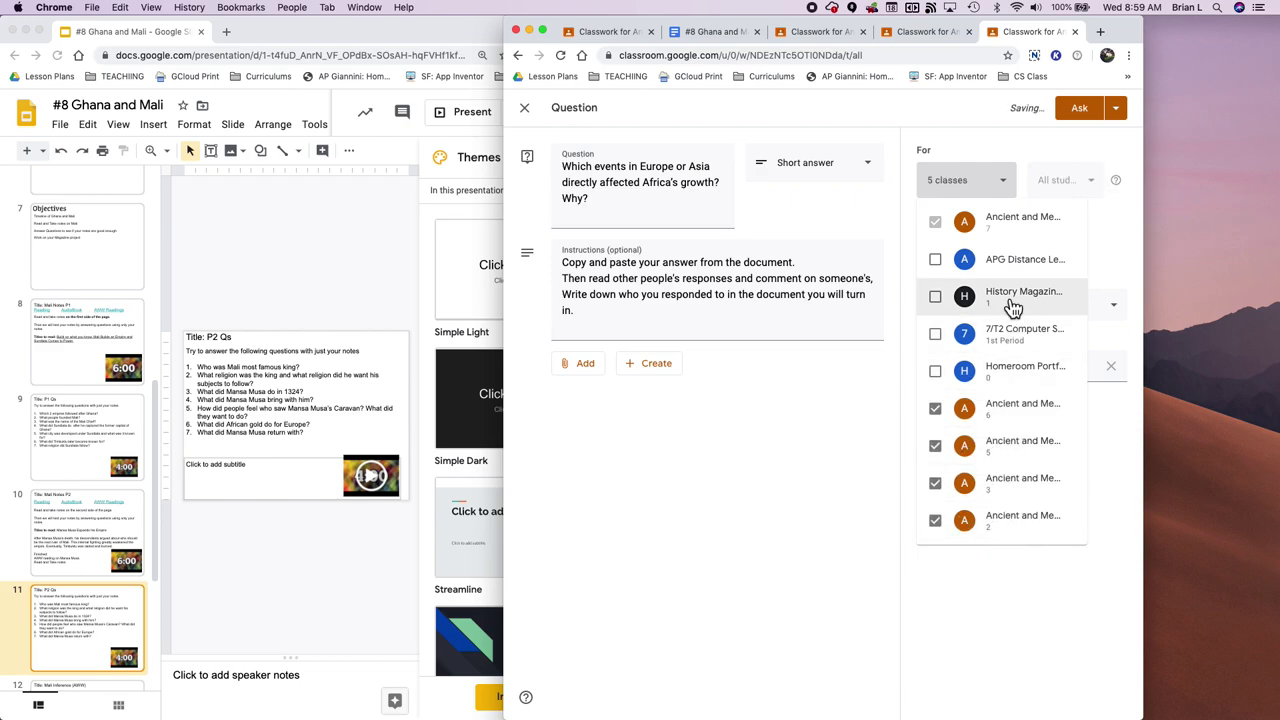
{"action": "left_click", "coordinate": [835, 338]}
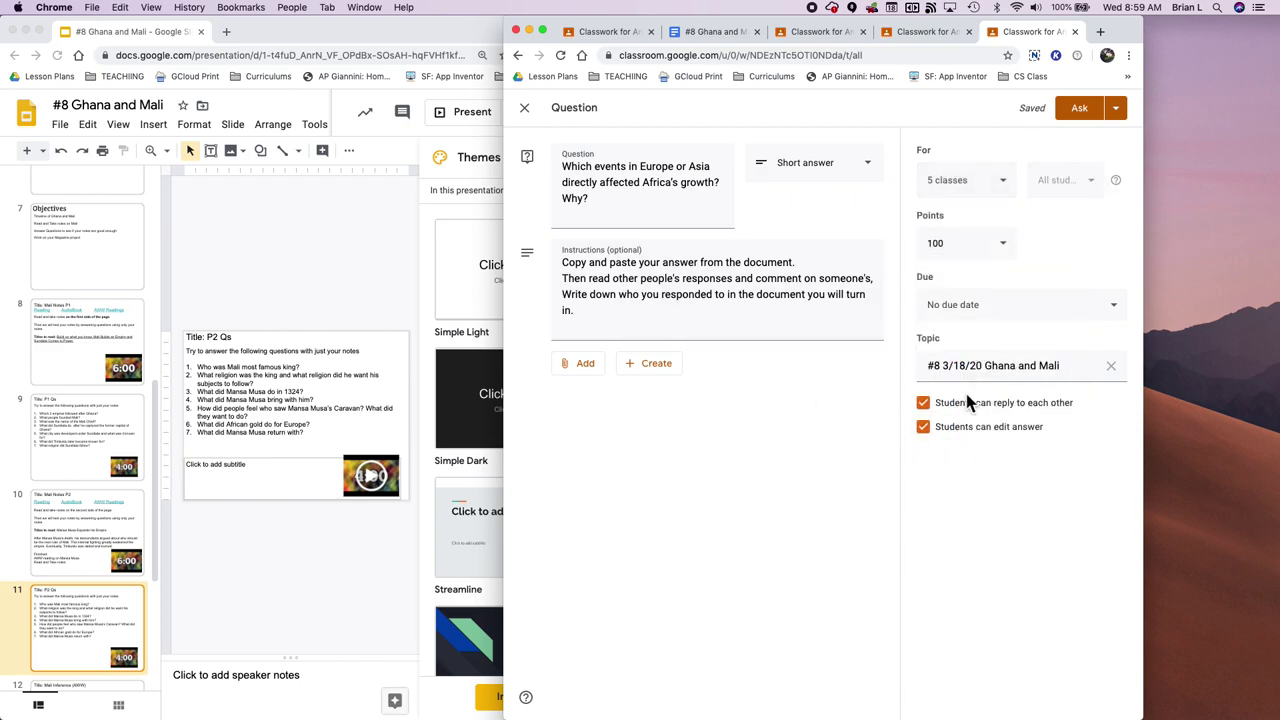
Make the question due today, March 18, and ungraded.
{"action": "left_click", "coordinate": [958, 320]}
{"action": "left_click", "coordinate": [991, 357]}
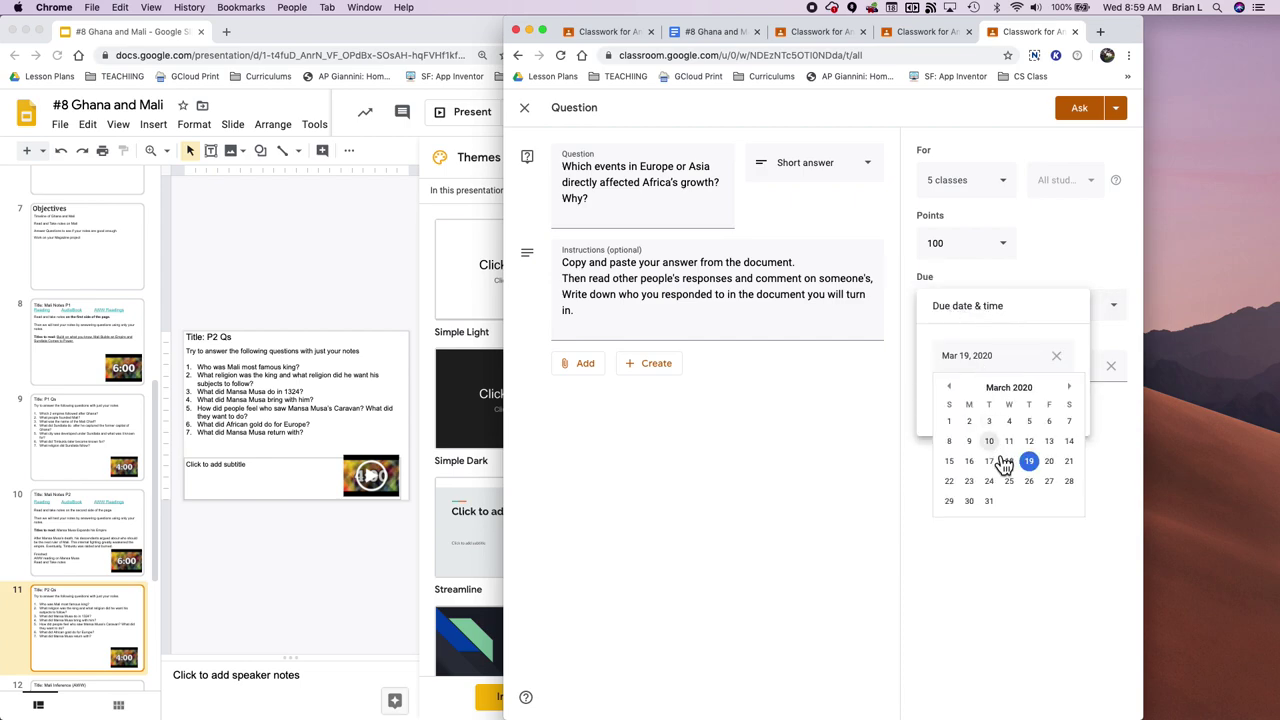
{"action": "left_click", "coordinate": [1019, 462]}
{"action": "left_click", "coordinate": [1030, 285]}
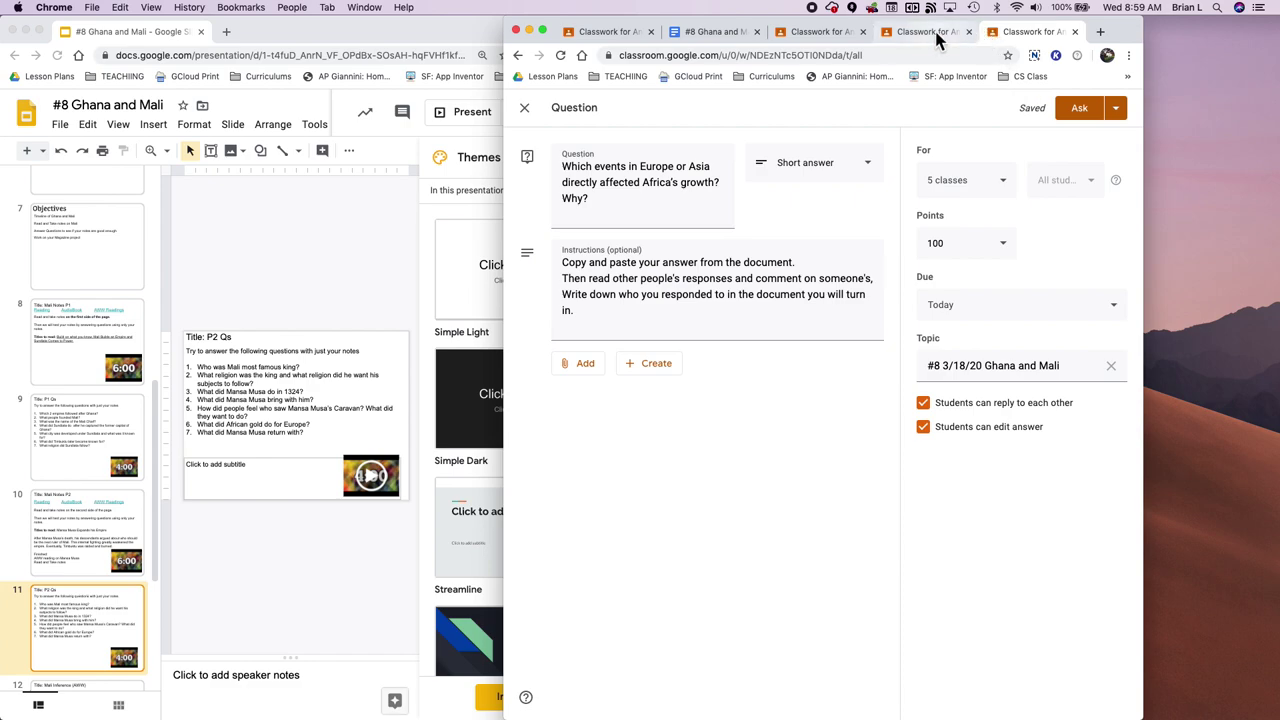
{"action": "left_click", "coordinate": [999, 244]}
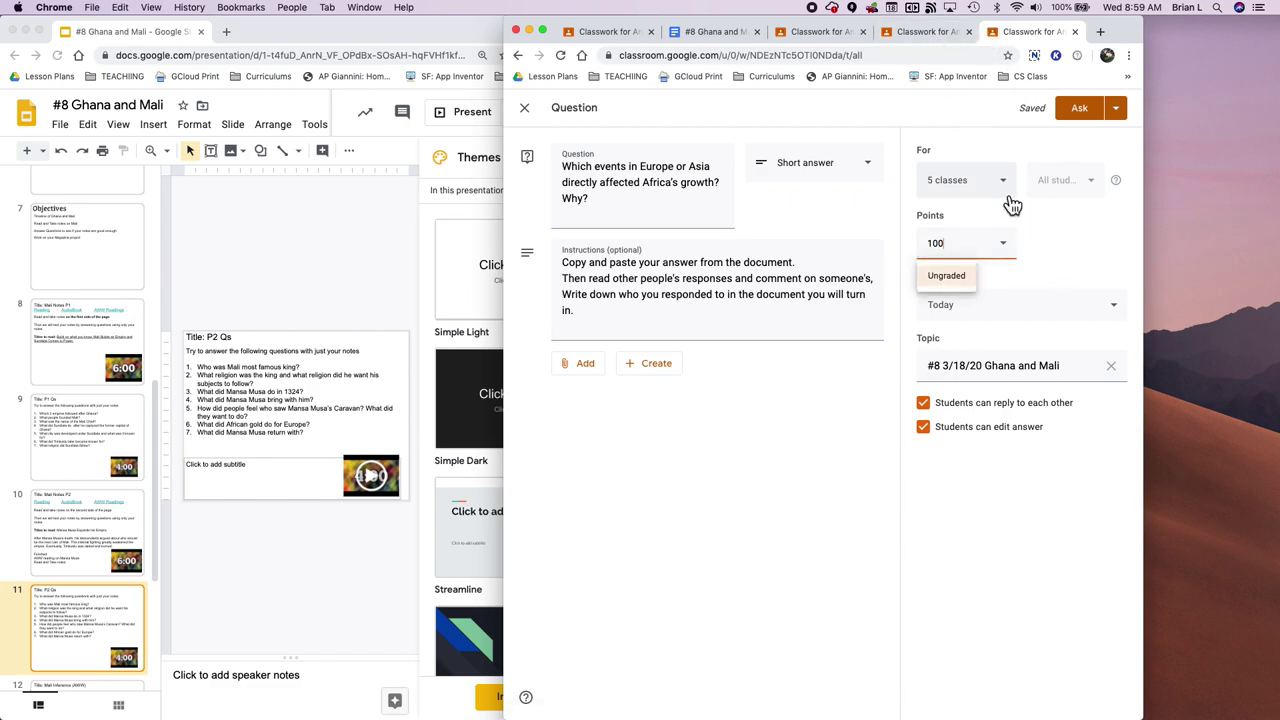
{"action": "left_click", "coordinate": [953, 279]}
Select the 'Who did you respond to?' row in the lesson Doc, then return to the staying-active question.
{"action": "left_click", "coordinate": [715, 31]}
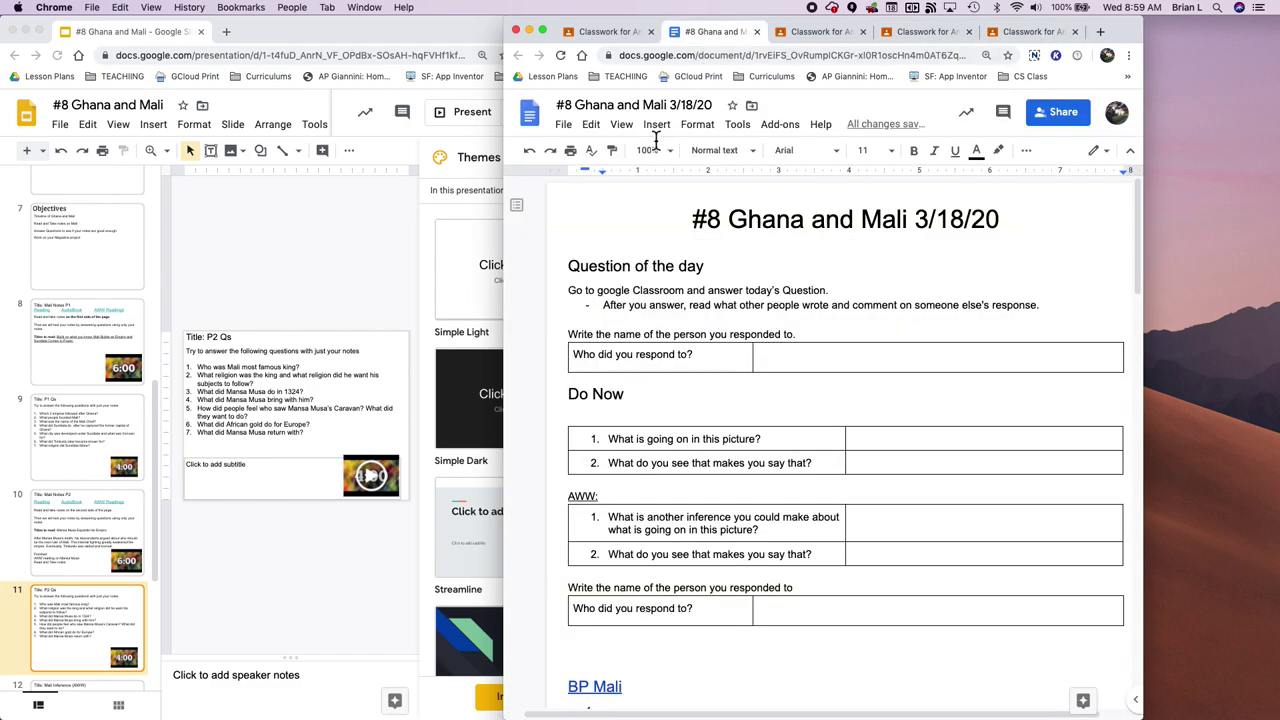
{"action": "scroll", "coordinate": [710, 356], "scroll_direction": "down", "scroll_amount": 1}
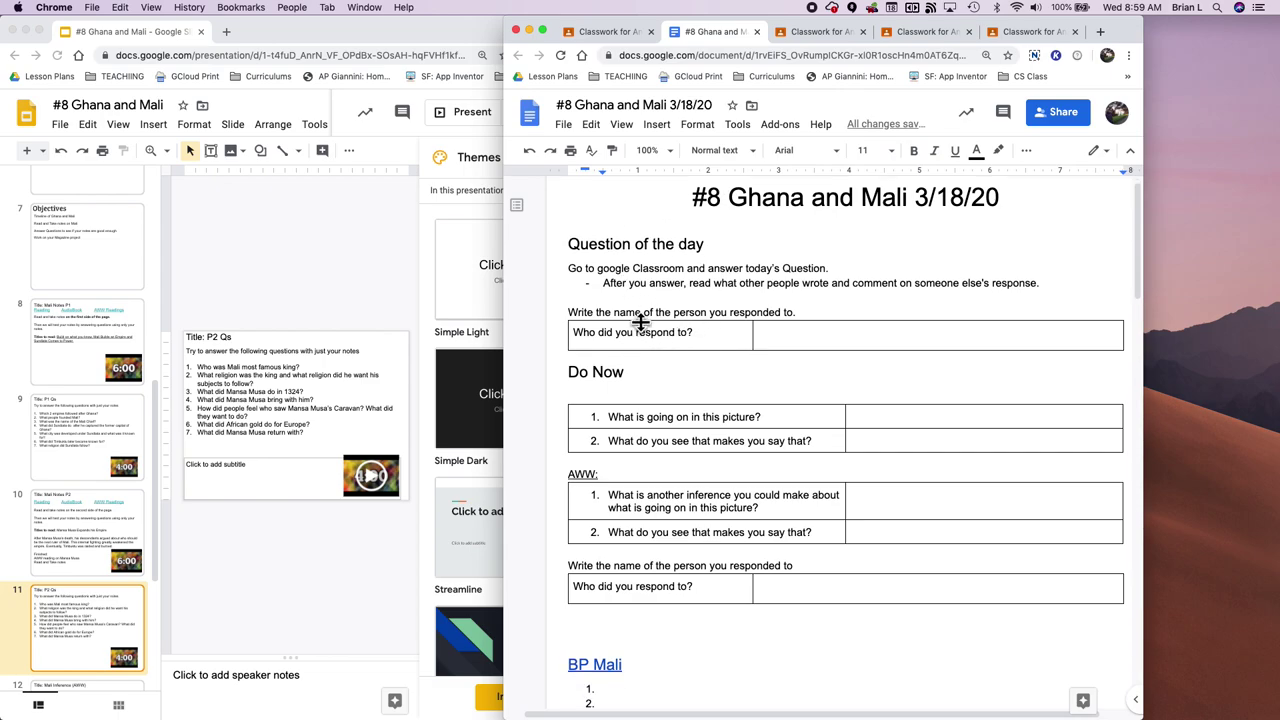
{"action": "triple_click", "coordinate": [677, 334]}
{"action": "left_click", "coordinate": [708, 341]}
{"action": "mouse_move", "coordinate": [708, 345]}
{"action": "left_mouse_down"}
{"action": "mouse_move", "coordinate": [834, 343]}
{"action": "mouse_move", "coordinate": [683, 343]}
{"action": "left_mouse_up"}
{"action": "left_click", "coordinate": [651, 329]}
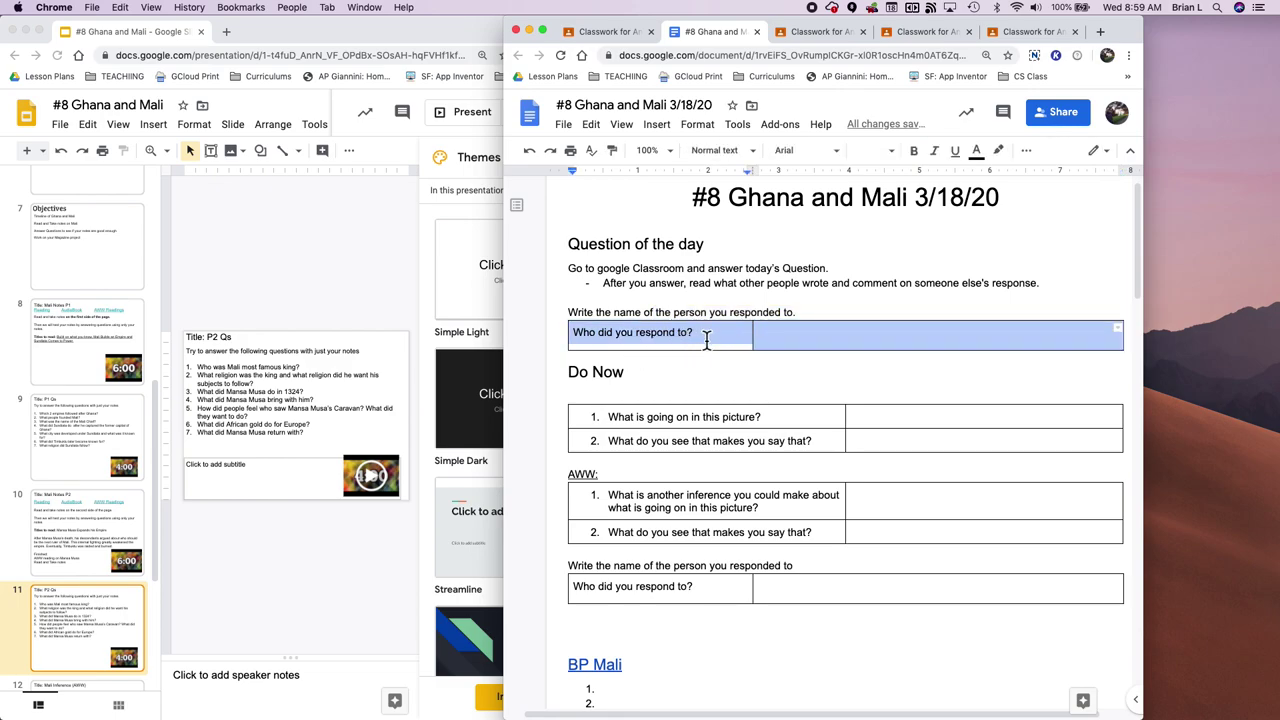
{"action": "left_click", "coordinate": [818, 36]}
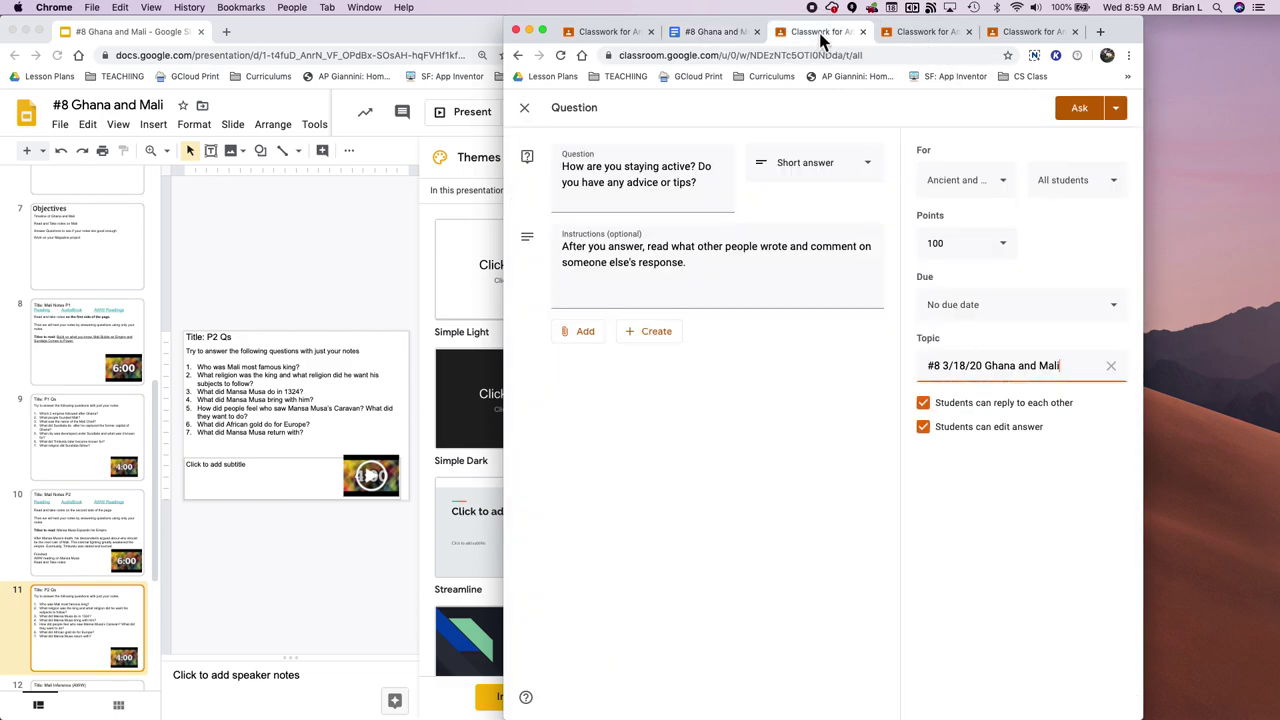
Make the question ungraded and post it to 5 classes, adding classes 6, 5, 3 and 2.
{"action": "left_click", "coordinate": [1003, 245]}
{"action": "left_click", "coordinate": [951, 278]}
{"action": "left_click", "coordinate": [965, 182]}
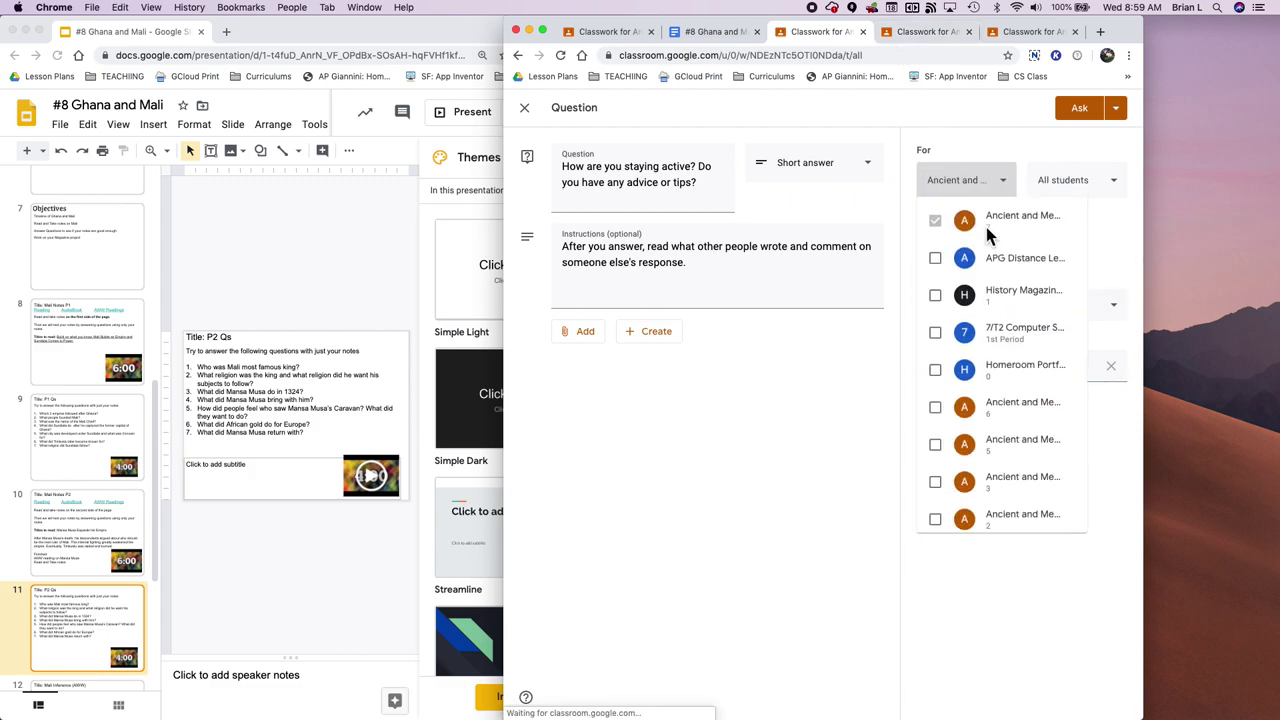
{"action": "left_click", "coordinate": [995, 410]}
{"action": "left_click", "coordinate": [995, 447]}
{"action": "left_click", "coordinate": [995, 485]}
{"action": "left_click", "coordinate": [998, 522]}
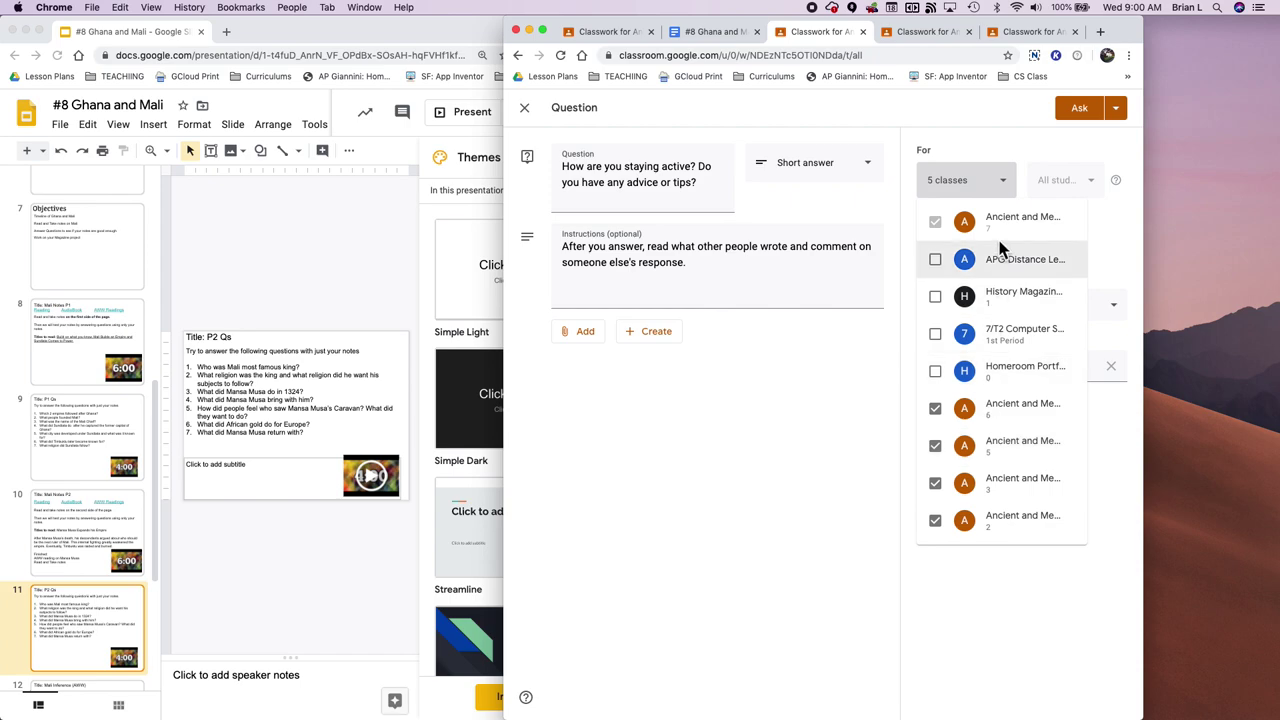
{"action": "left_click", "coordinate": [975, 180]}
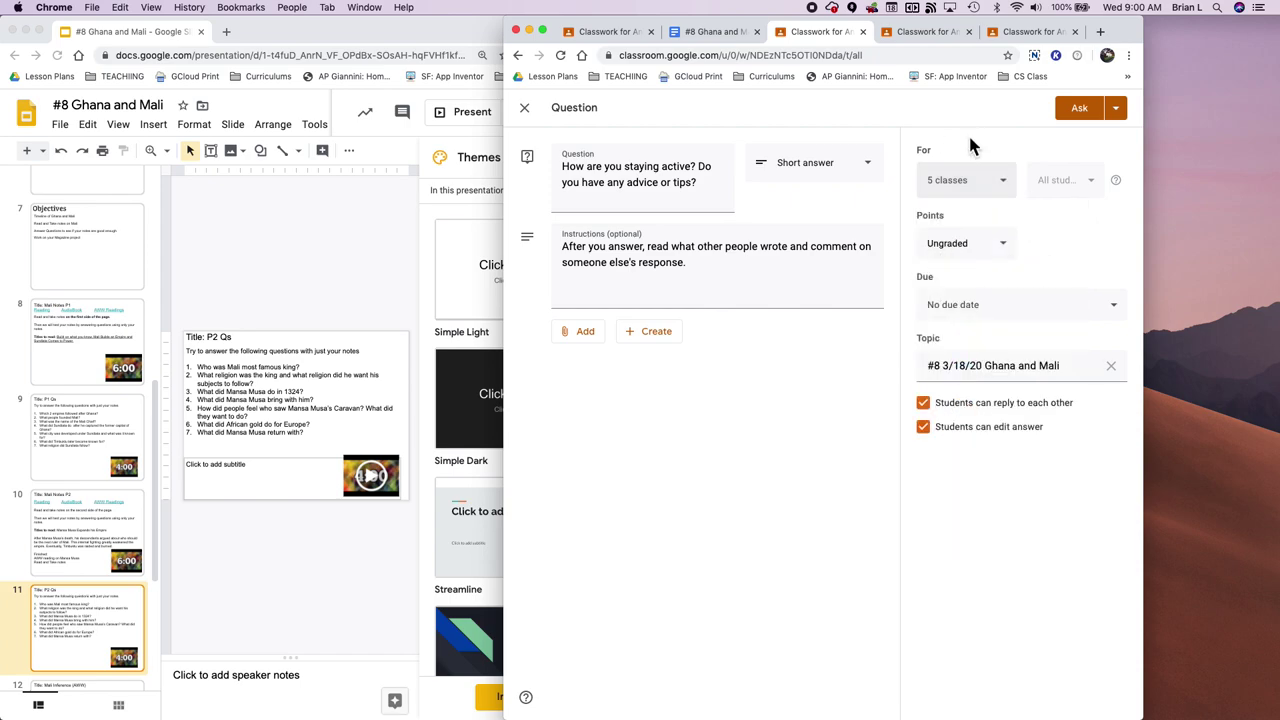
Set its due date to today, March 18.
{"action": "left_click", "coordinate": [978, 310]}
{"action": "left_click", "coordinate": [980, 357]}
{"action": "left_click", "coordinate": [1007, 461]}
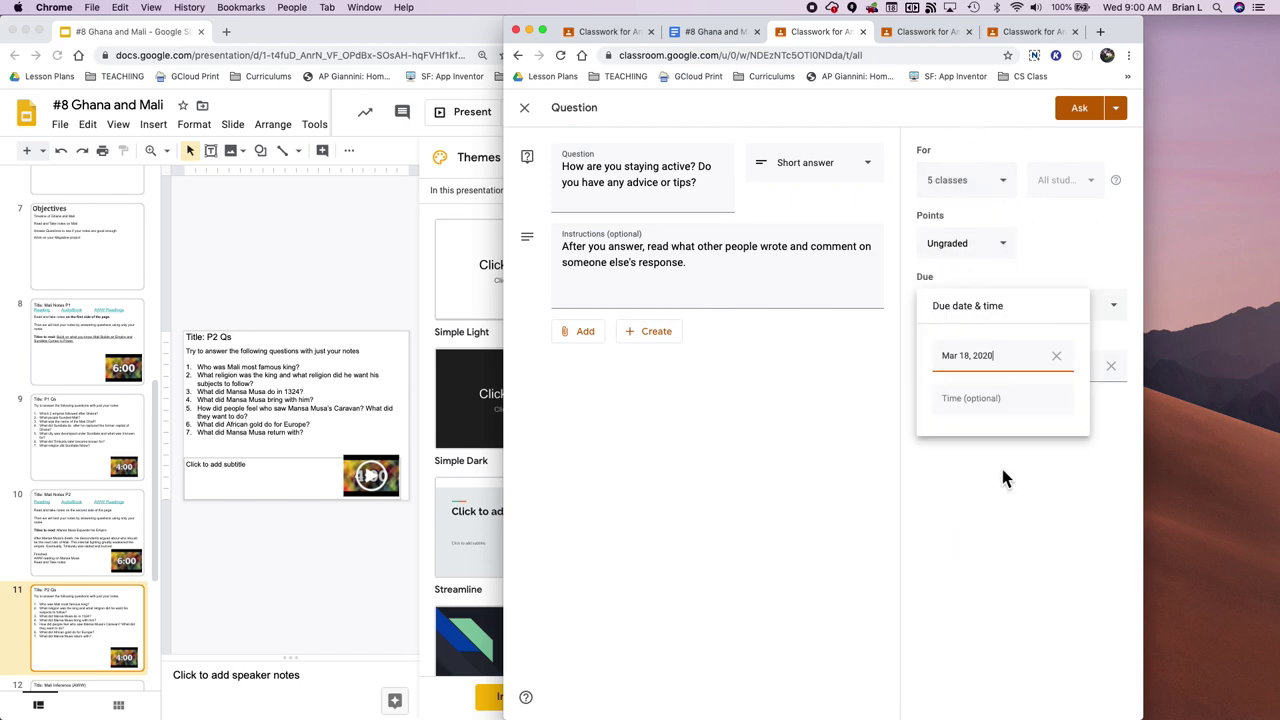
{"action": "left_click", "coordinate": [1001, 466]}
Add the two remaining classes to the Turn In assignment and make it due March 18.
{"action": "left_click", "coordinate": [612, 33]}
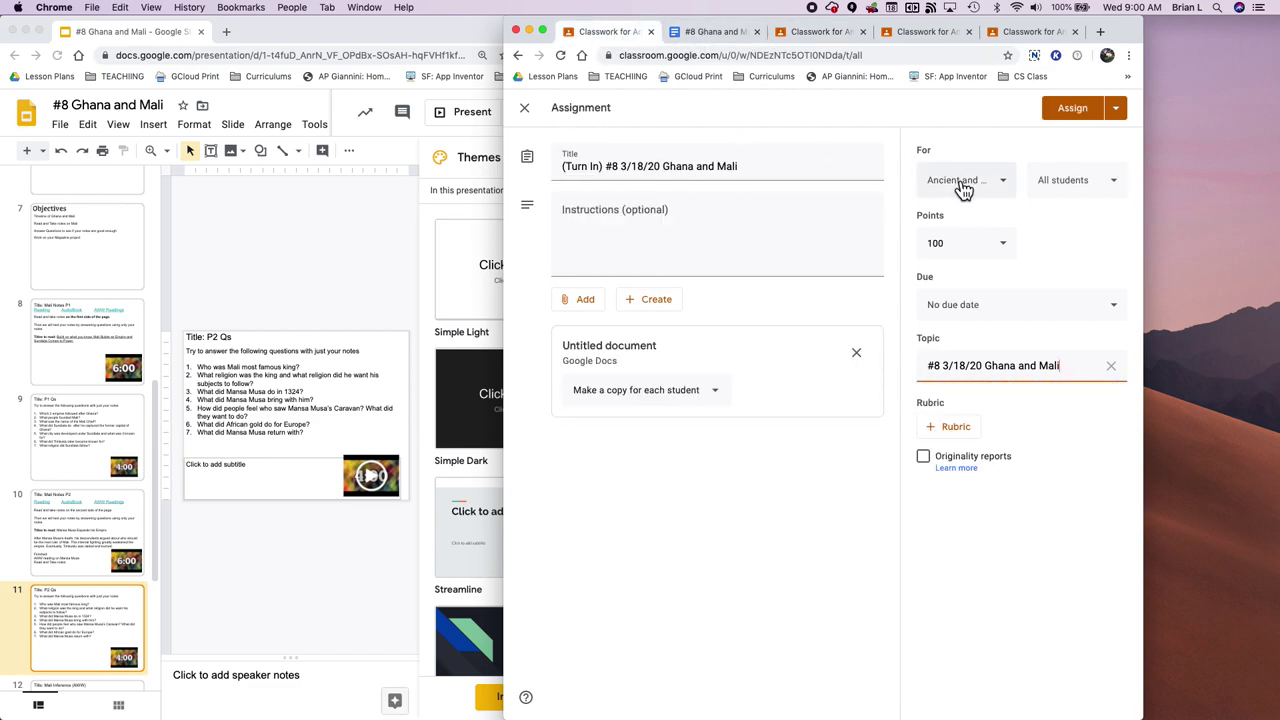
{"action": "left_click", "coordinate": [965, 183]}
{"action": "left_click", "coordinate": [1013, 490]}
{"action": "left_click", "coordinate": [1022, 522]}
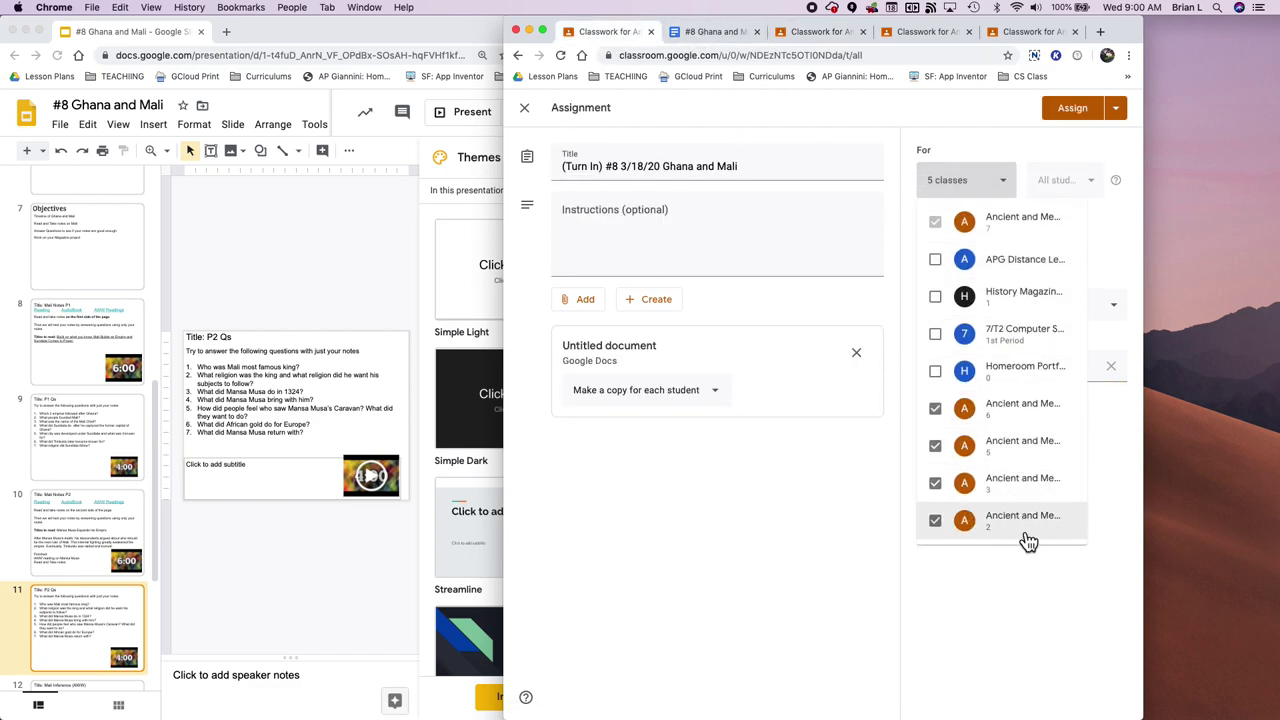
{"action": "key", "text": "Escape"}
{"action": "left_click", "coordinate": [997, 305]}
{"action": "left_click", "coordinate": [978, 372]}
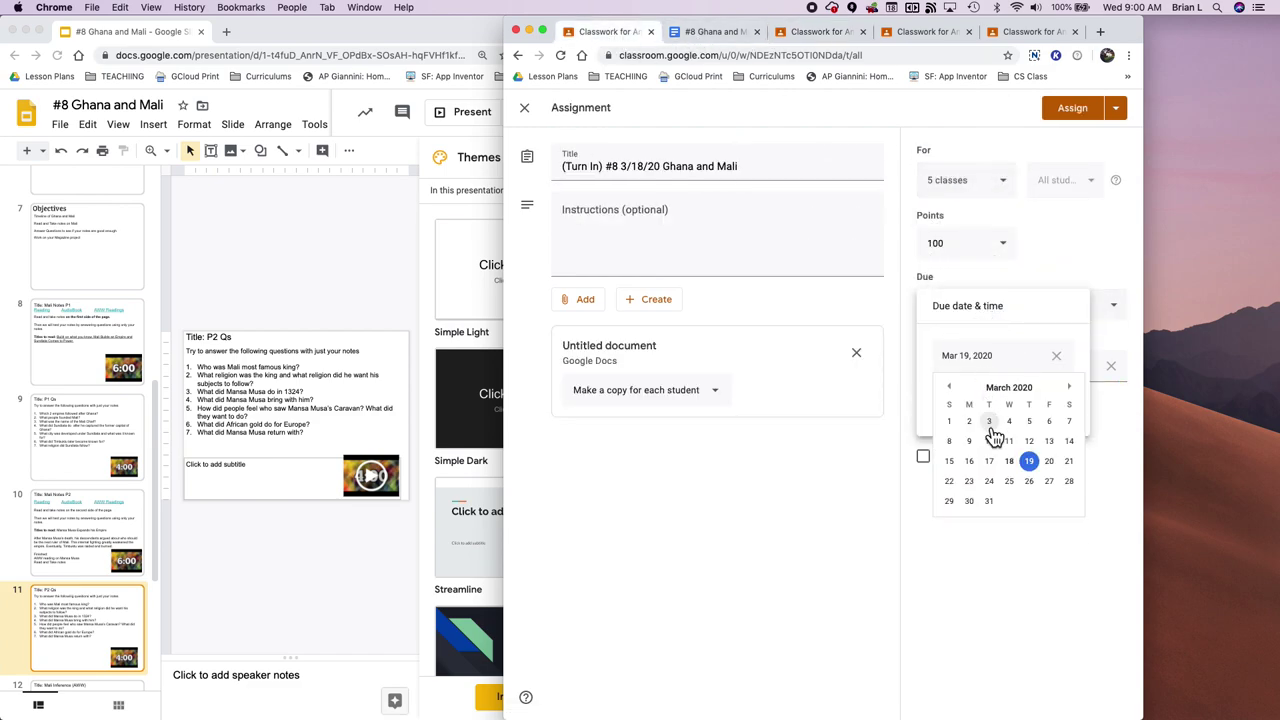
{"action": "left_click", "coordinate": [1008, 463]}
{"action": "left_click", "coordinate": [1021, 503]}
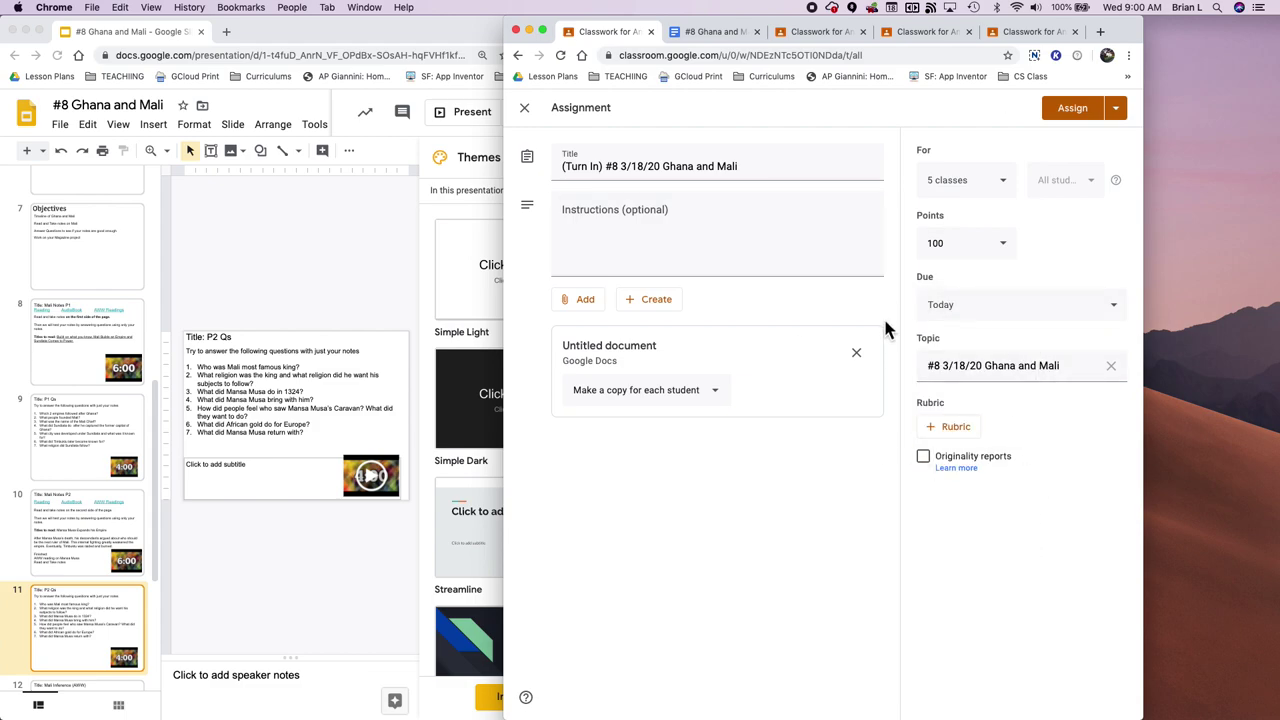
Attach the '#8 Ghana and Mali' slides from Google Drive.
{"action": "left_click", "coordinate": [586, 300]}
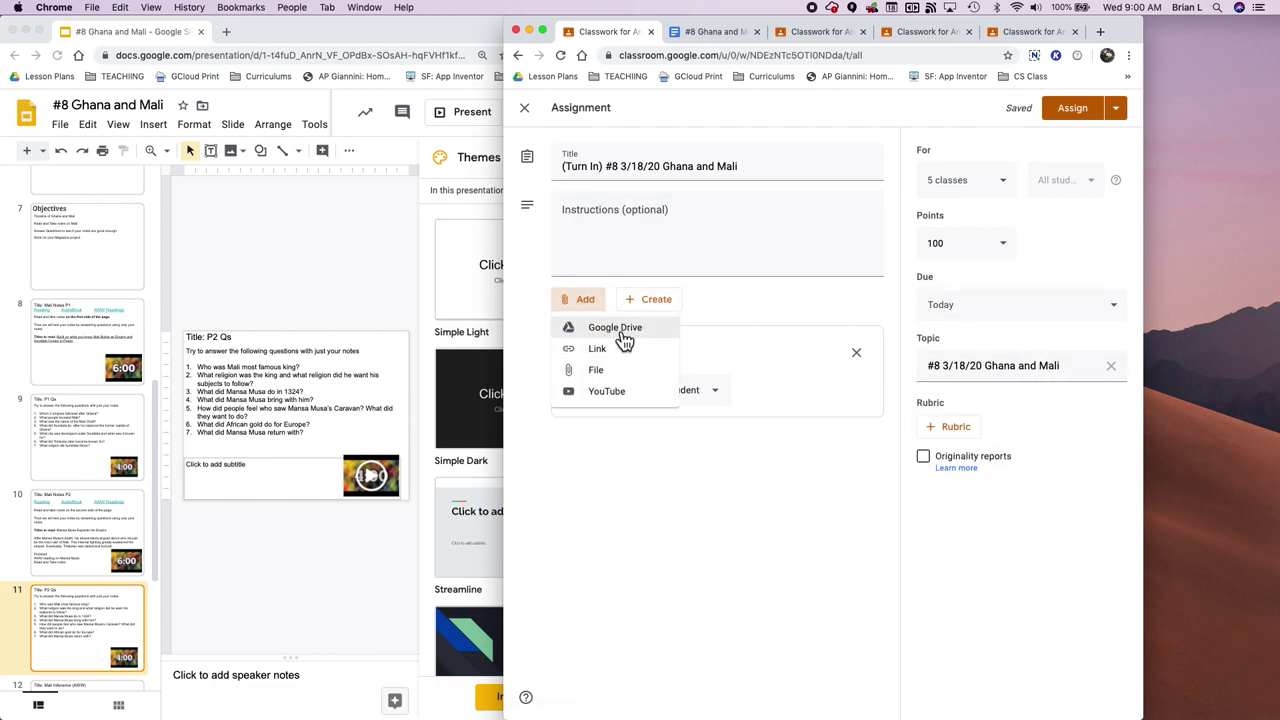
{"action": "left_click", "coordinate": [622, 334]}
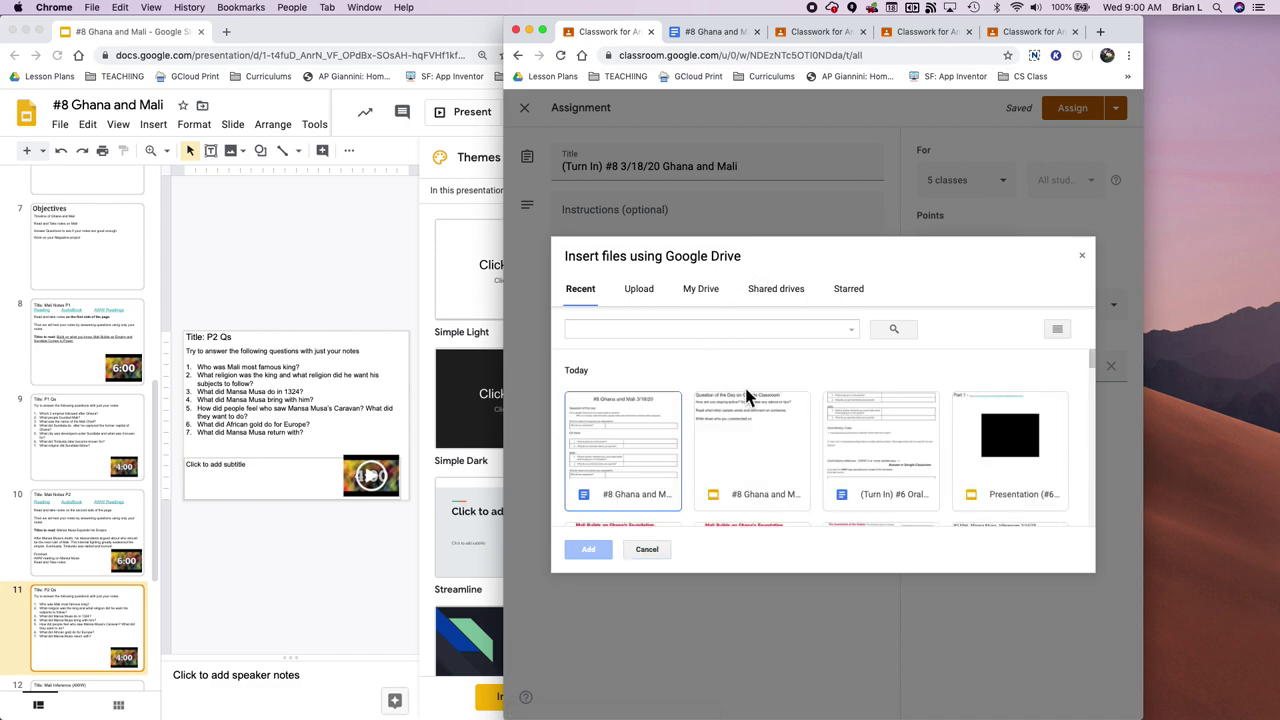
{"action": "left_click", "coordinate": [759, 447]}
{"action": "left_click", "coordinate": [589, 552]}
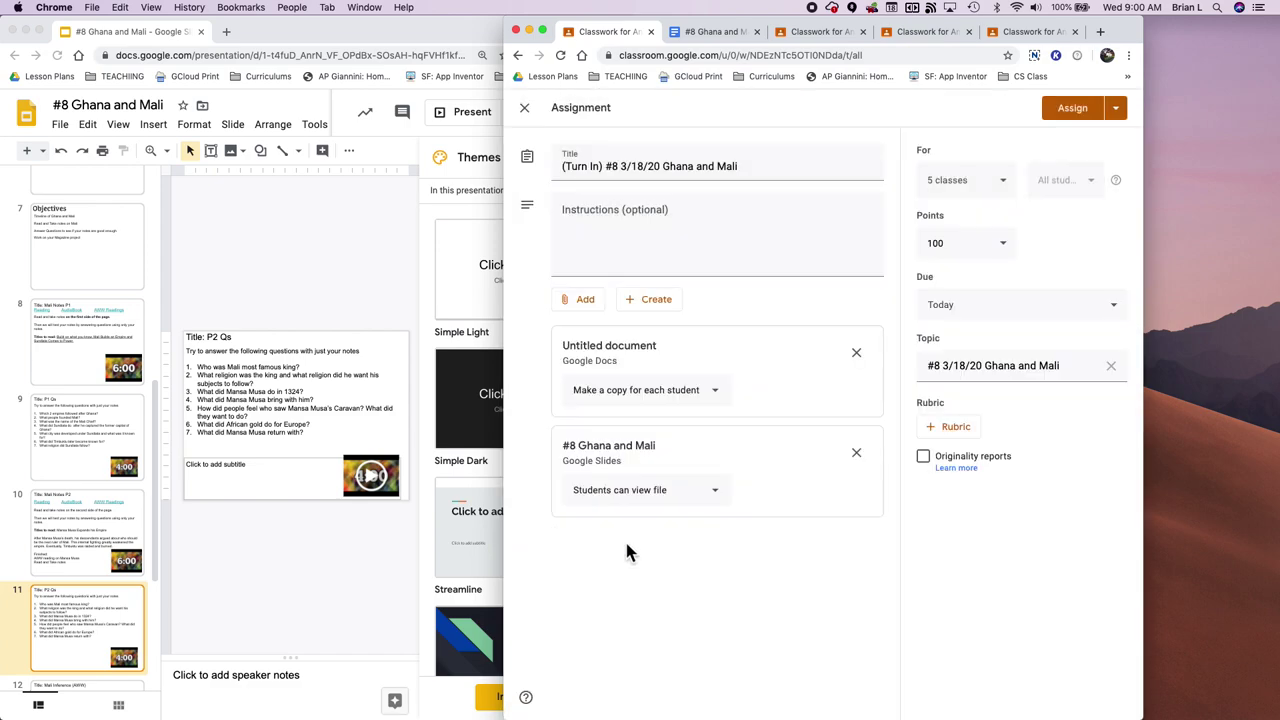
{"action": "left_click_drag", "start_coordinate": [765, 12], "coordinate": [862, 12]}
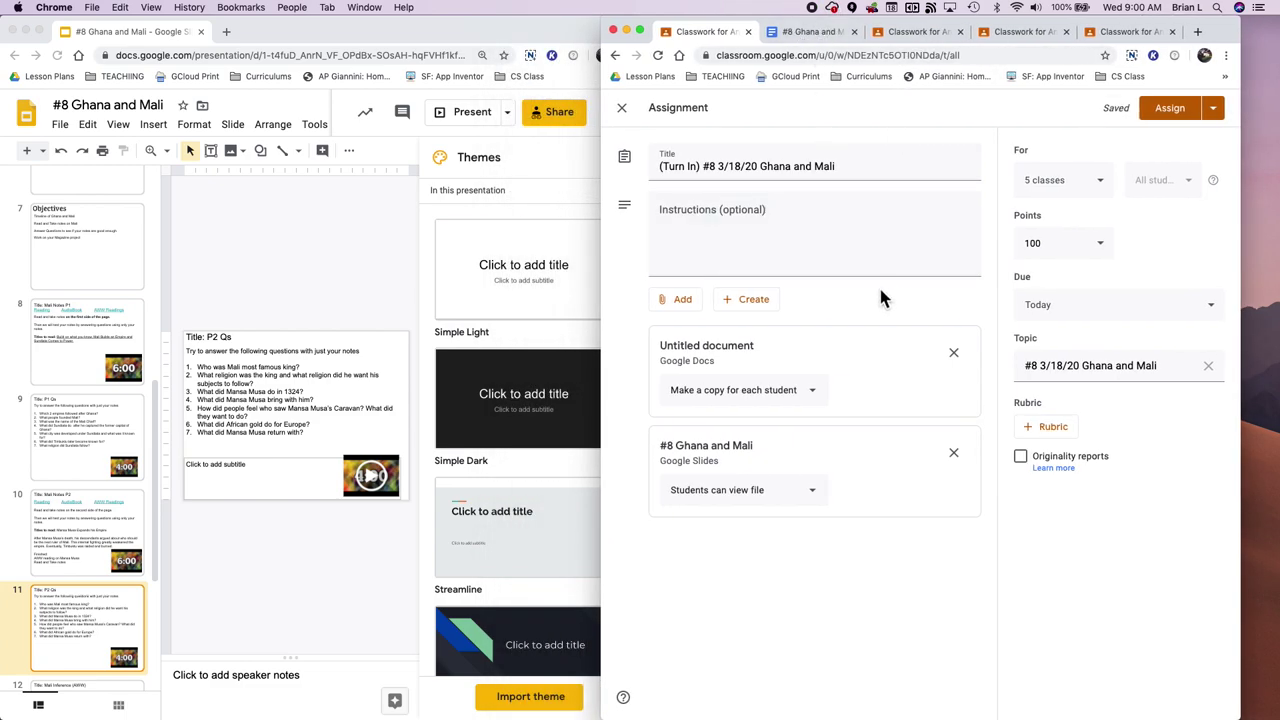
Change the Turn In assignment's points value to 4.
{"action": "double_click", "coordinate": [1046, 246]}
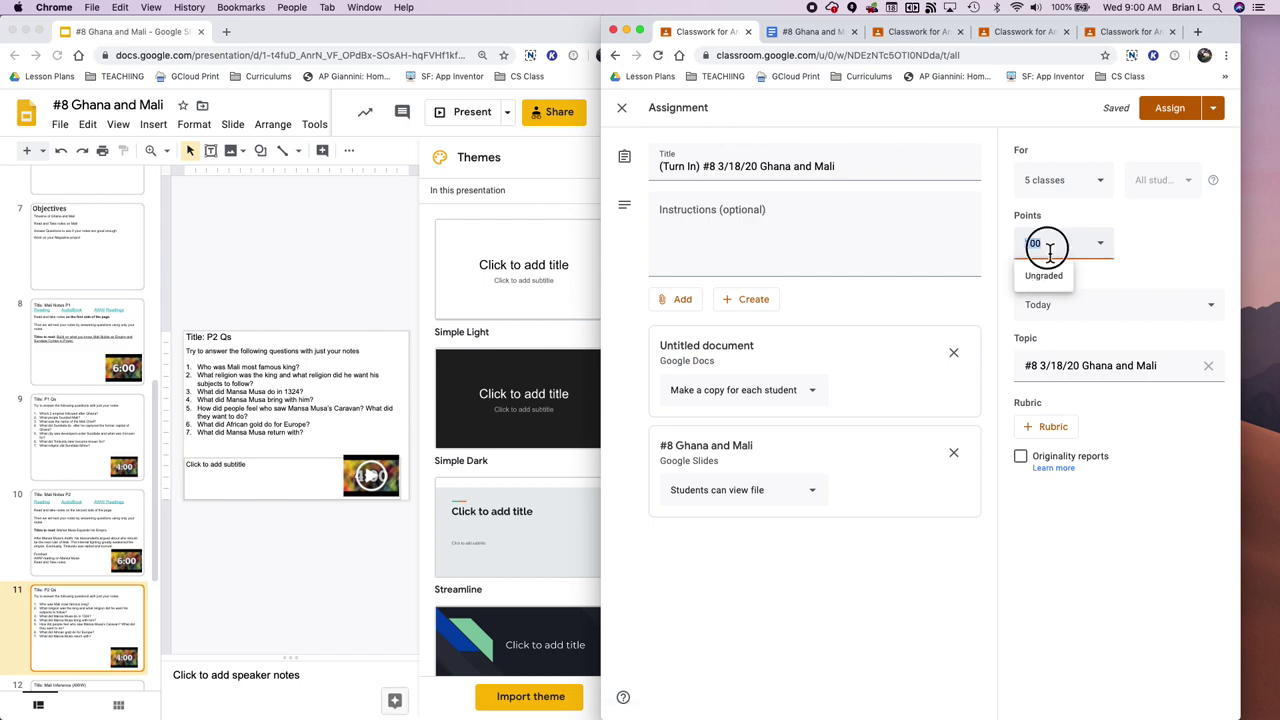
{"action": "left_click", "coordinate": [1012, 214]}
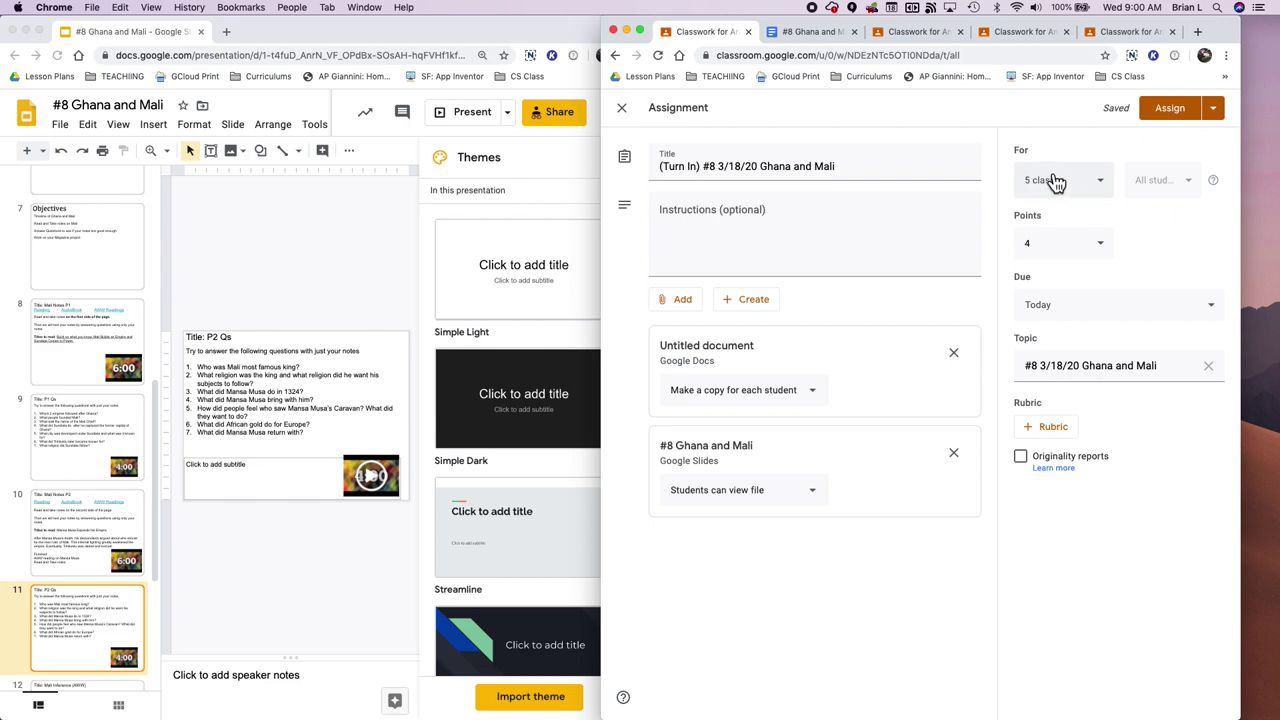
Scroll through the Ghana and Mali lesson document, then return to the staying-active question draft.
{"action": "left_click", "coordinate": [812, 31]}
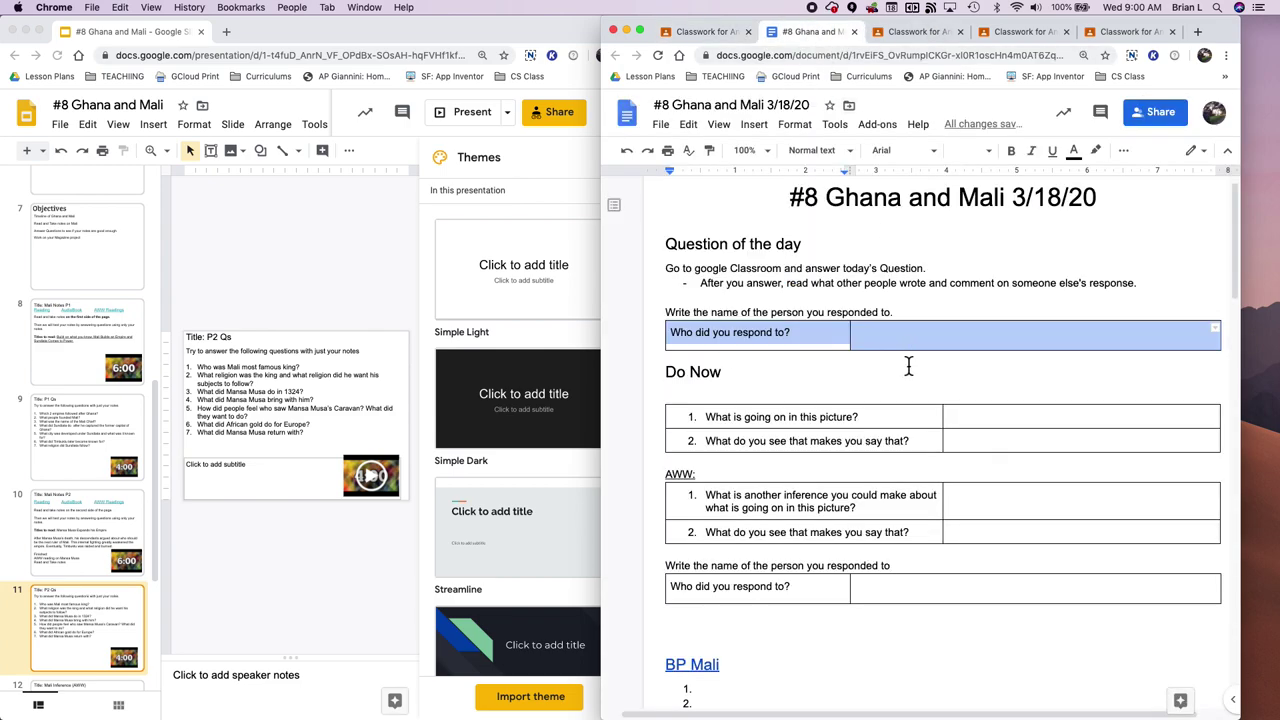
{"action": "scroll", "coordinate": [910, 380], "scroll_direction": "down", "scroll_amount": 10}
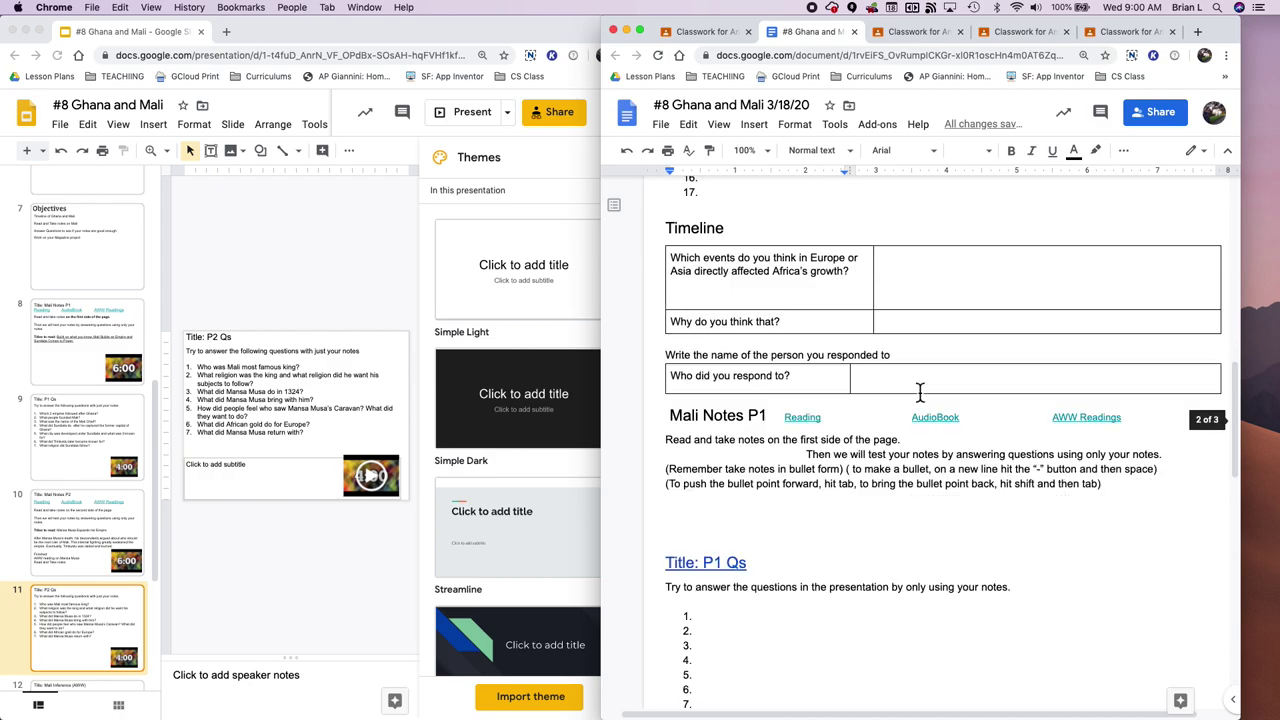
{"action": "scroll", "coordinate": [920, 392], "scroll_direction": "down", "scroll_amount": 15}
{"action": "left_click", "coordinate": [945, 31]}
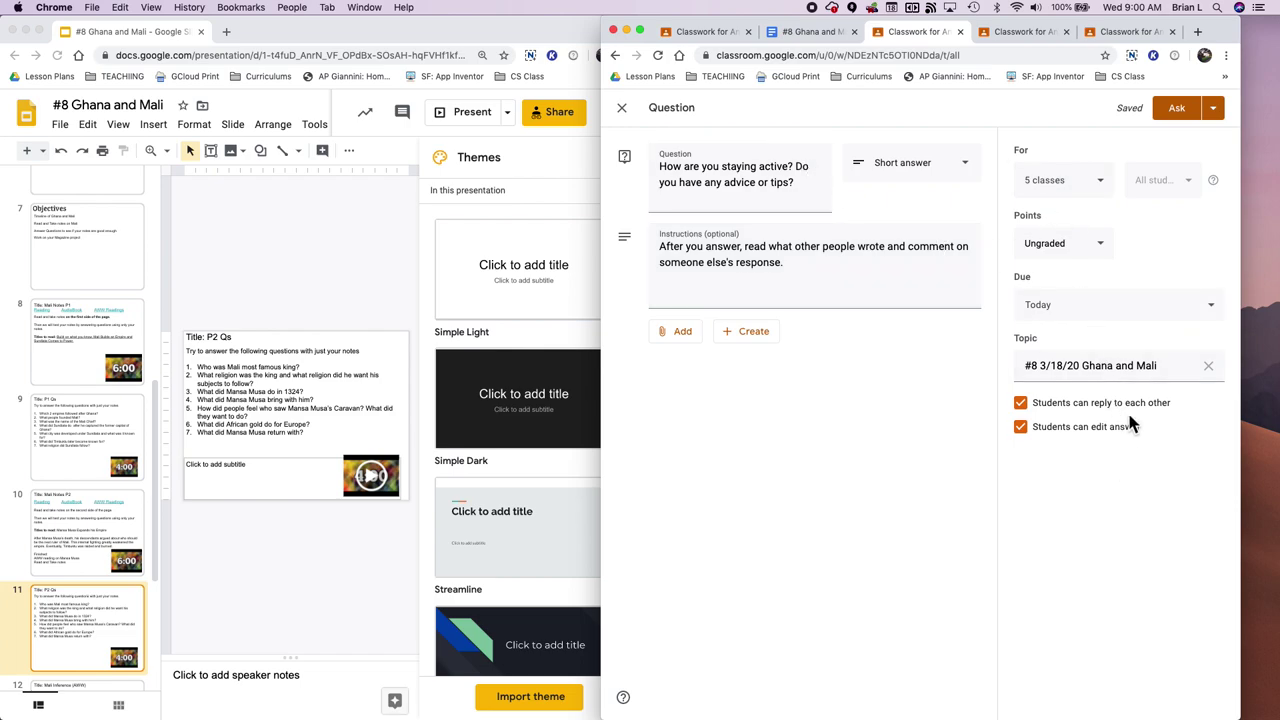
Make the picture question ungraded and post it to all five Ancient classes.
{"action": "left_click", "coordinate": [1040, 31]}
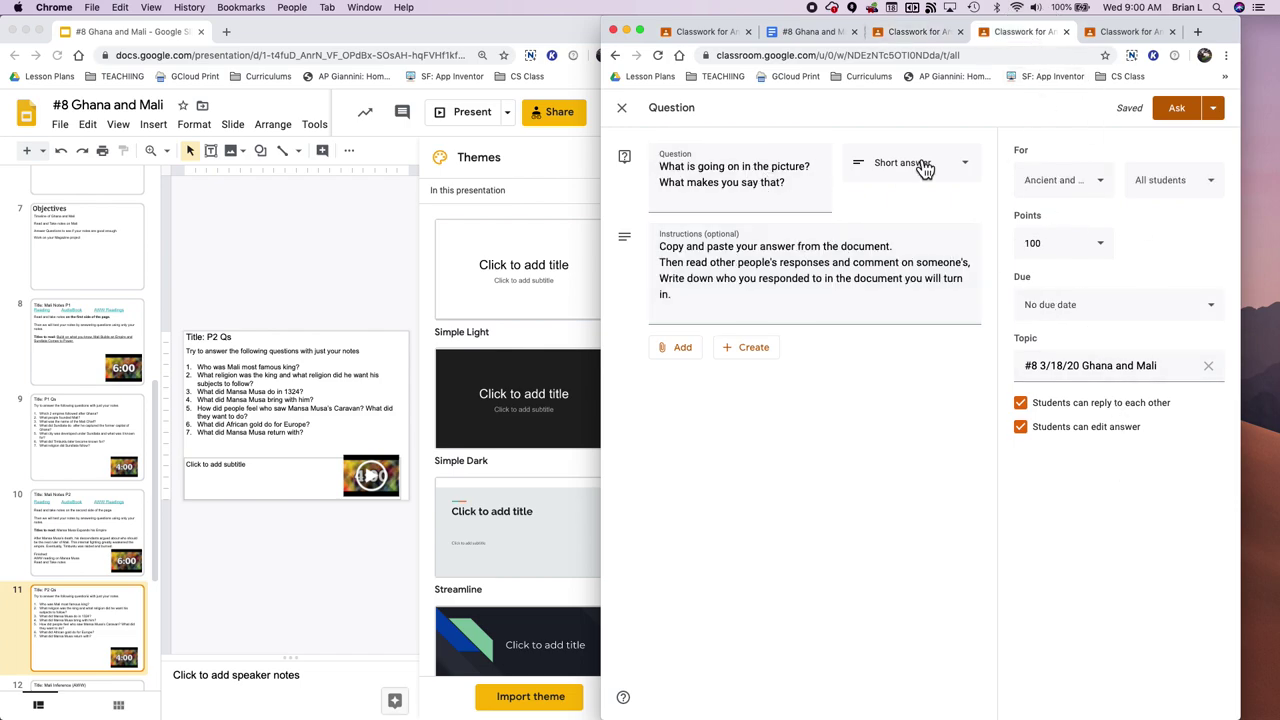
{"action": "left_click", "coordinate": [1097, 245]}
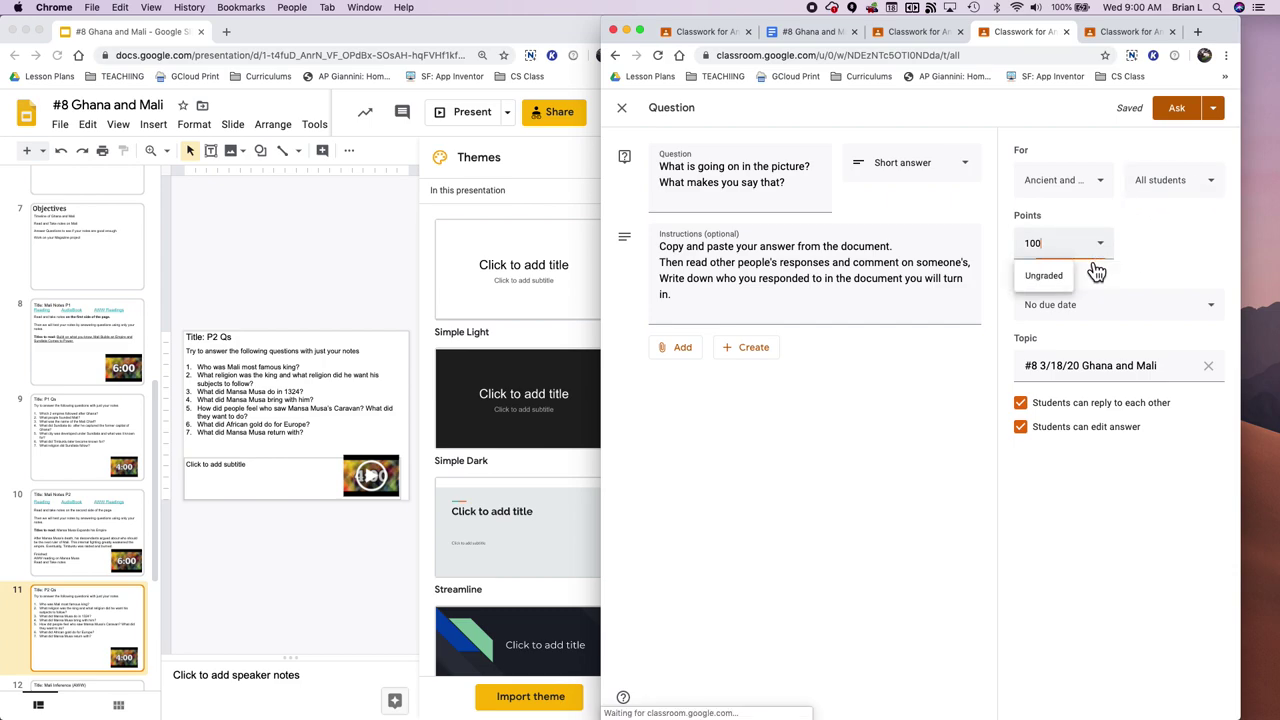
{"action": "left_click", "coordinate": [1040, 280]}
{"action": "left_click", "coordinate": [1080, 185]}
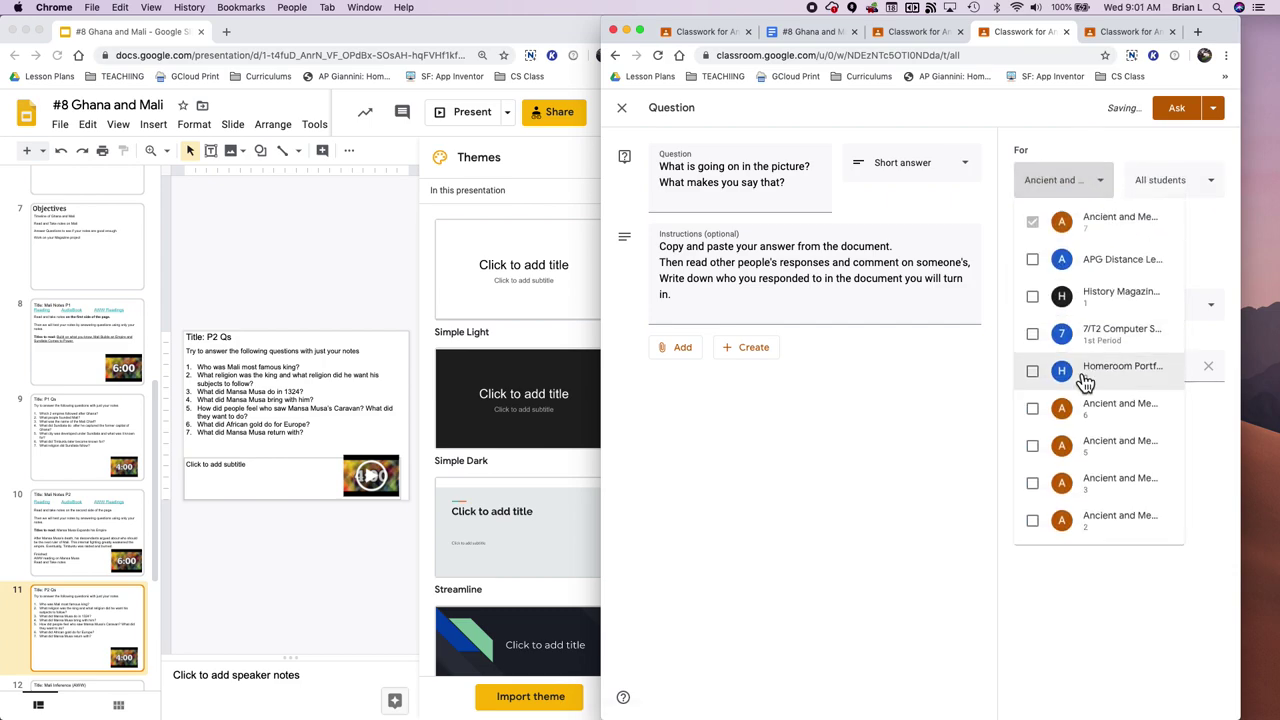
{"action": "left_click", "coordinate": [1076, 408]}
{"action": "left_click", "coordinate": [1072, 446]}
{"action": "left_click", "coordinate": [1080, 484]}
{"action": "left_click", "coordinate": [1080, 518]}
{"action": "left_click", "coordinate": [1080, 563]}
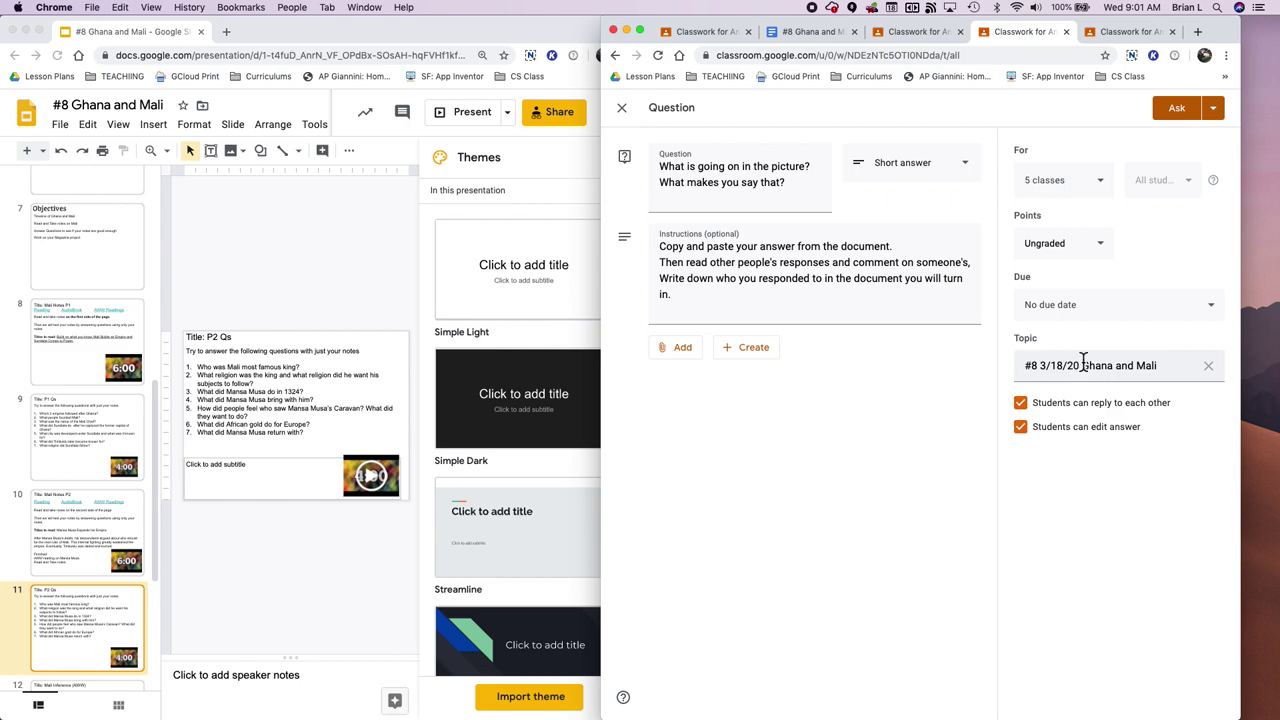
Set the picture question due today, then post the Europe-or-Asia question.
{"action": "left_click", "coordinate": [1080, 306]}
{"action": "left_click", "coordinate": [1084, 360]}
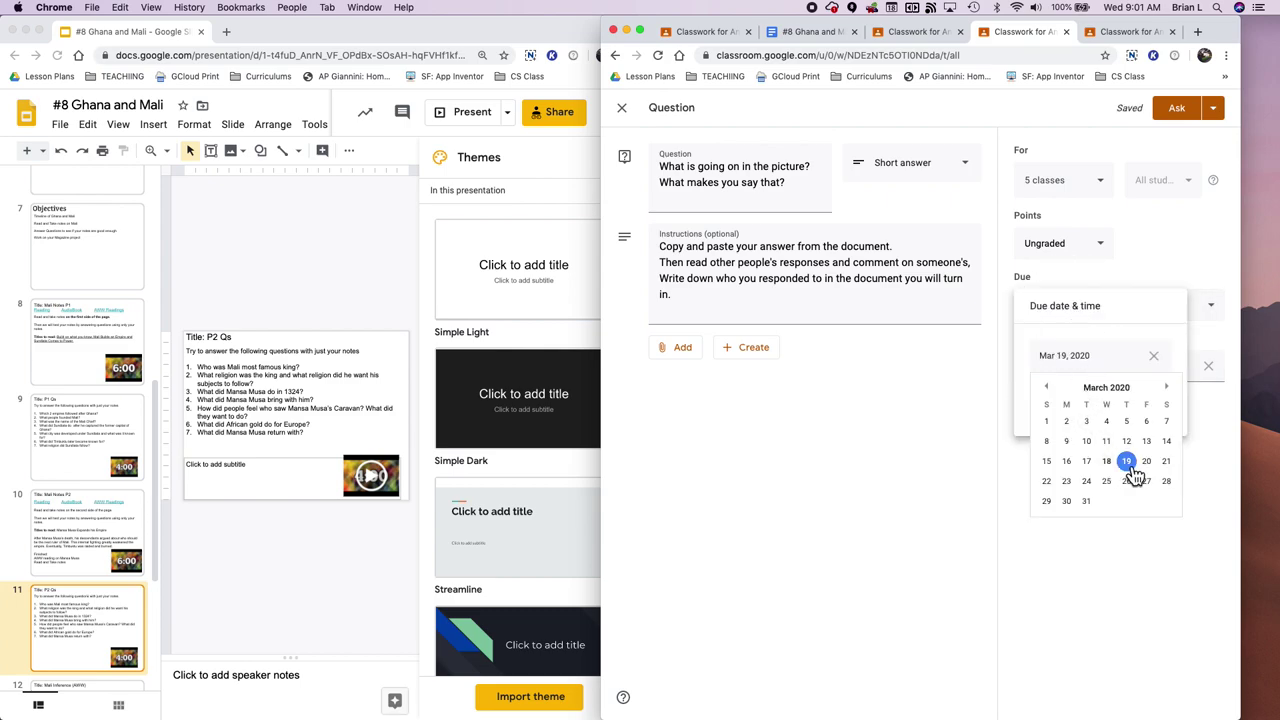
{"action": "left_click", "coordinate": [1121, 468]}
{"action": "left_click", "coordinate": [1110, 464]}
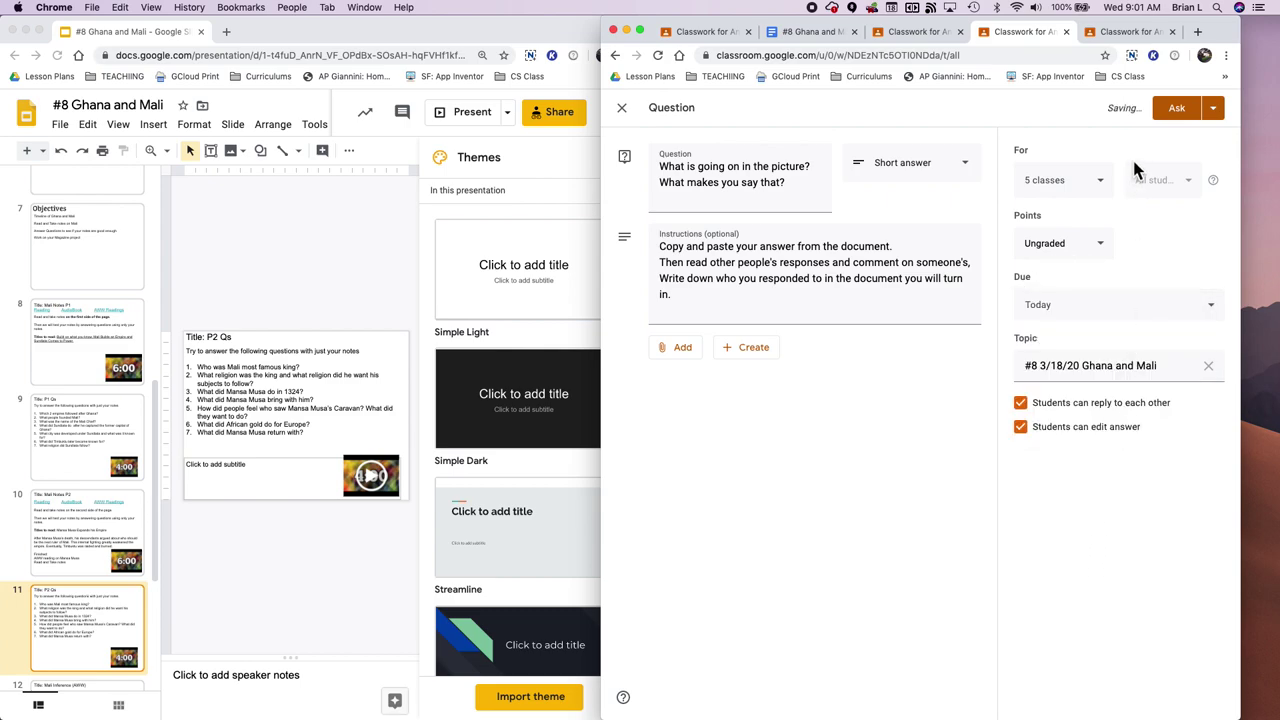
{"action": "left_click", "coordinate": [1118, 35]}
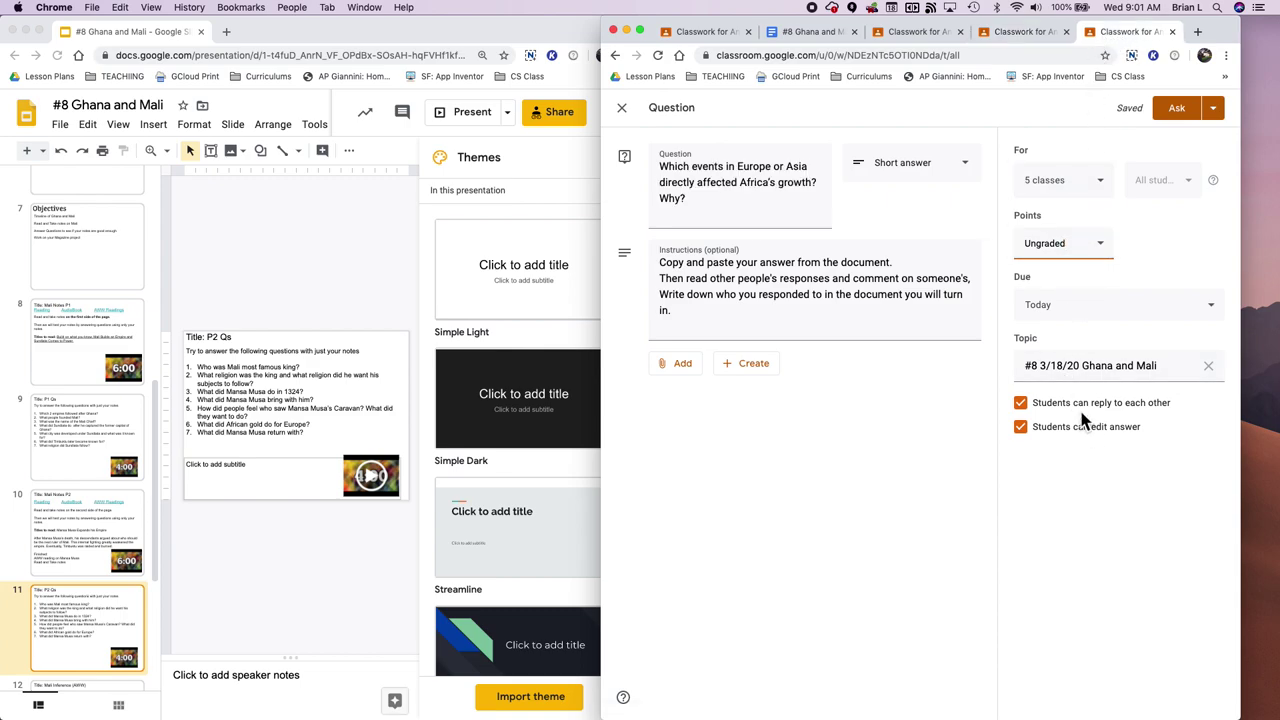
{"action": "left_click", "coordinate": [1178, 117]}
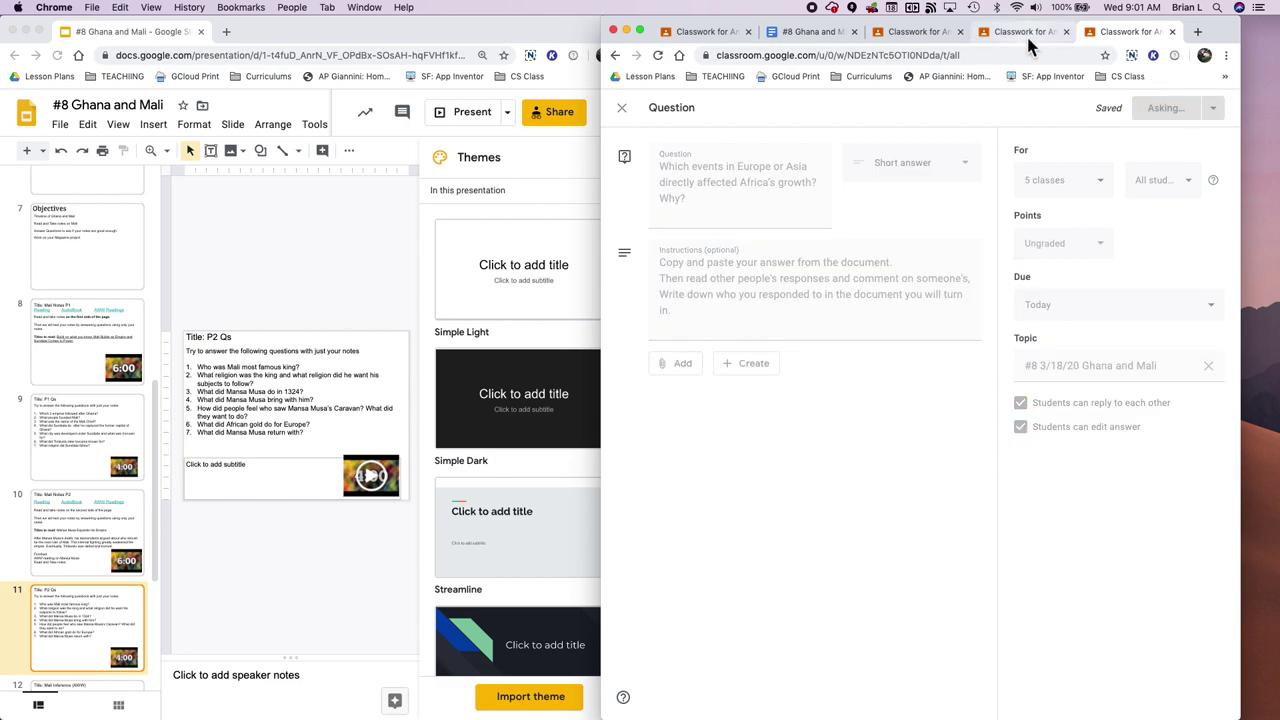
Post the picture question and the staying-active question to the classes.
{"action": "left_click", "coordinate": [1030, 44]}
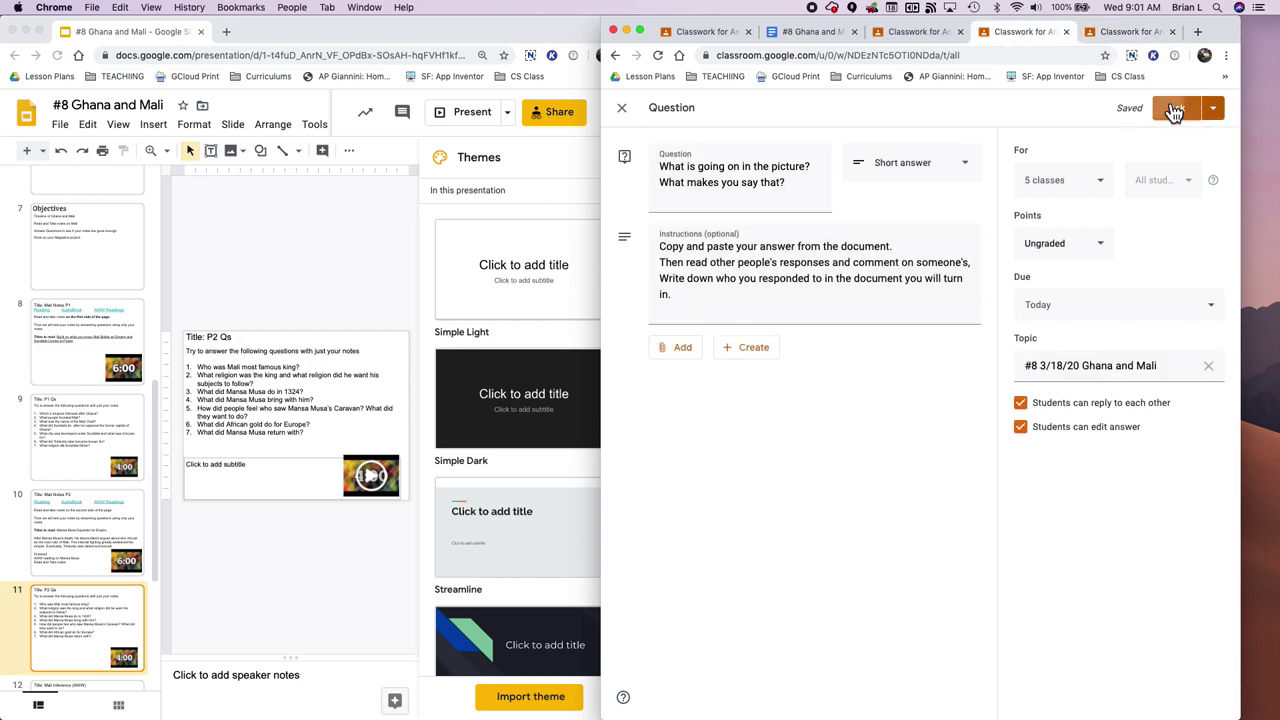
{"action": "left_click", "coordinate": [1176, 108]}
{"action": "left_click", "coordinate": [930, 44]}
{"action": "left_click", "coordinate": [1186, 114]}
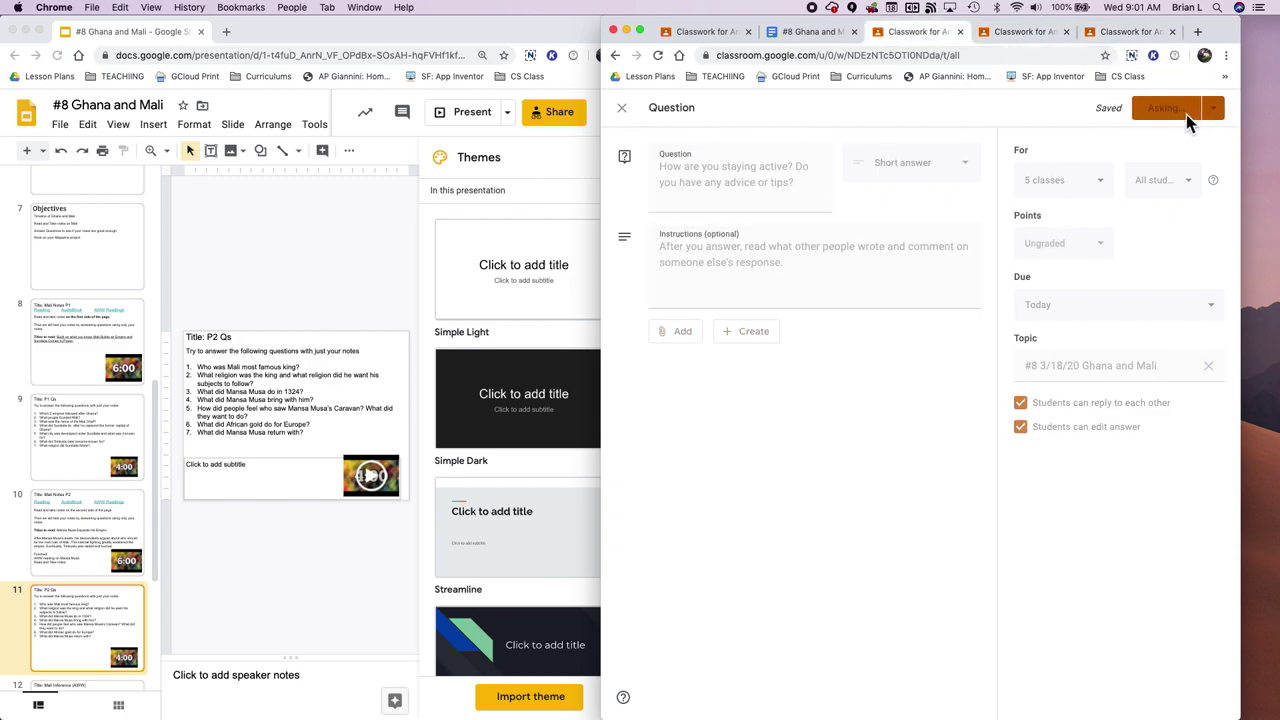
Assign the turn-in assignment and confirm both questions are posting.
{"action": "left_click", "coordinate": [714, 36]}
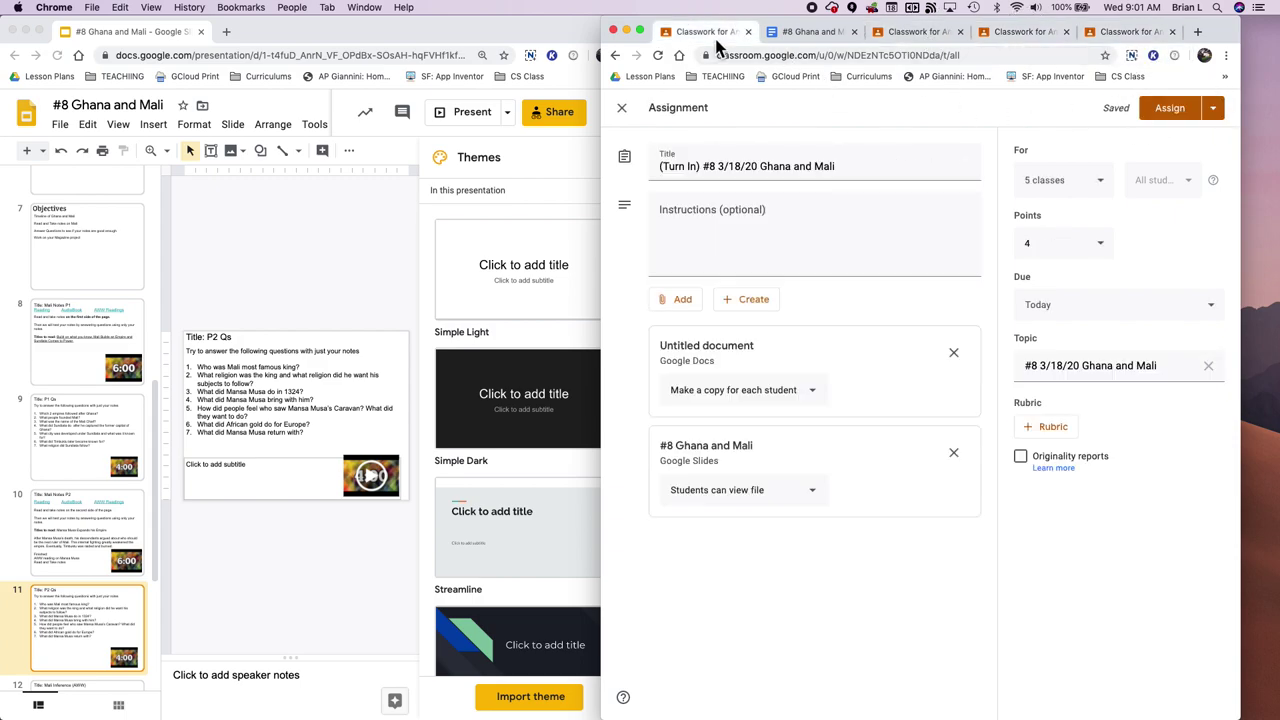
{"action": "left_click", "coordinate": [1162, 112]}
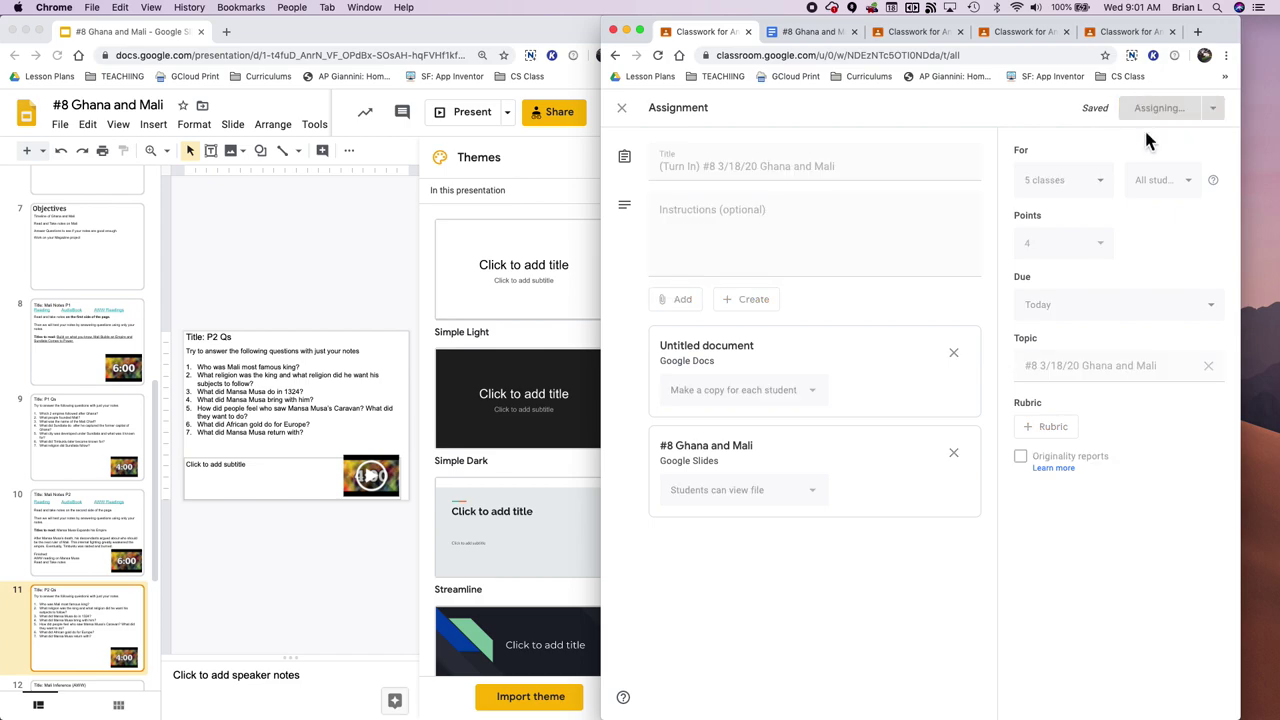
{"action": "left_click", "coordinate": [1022, 33]}
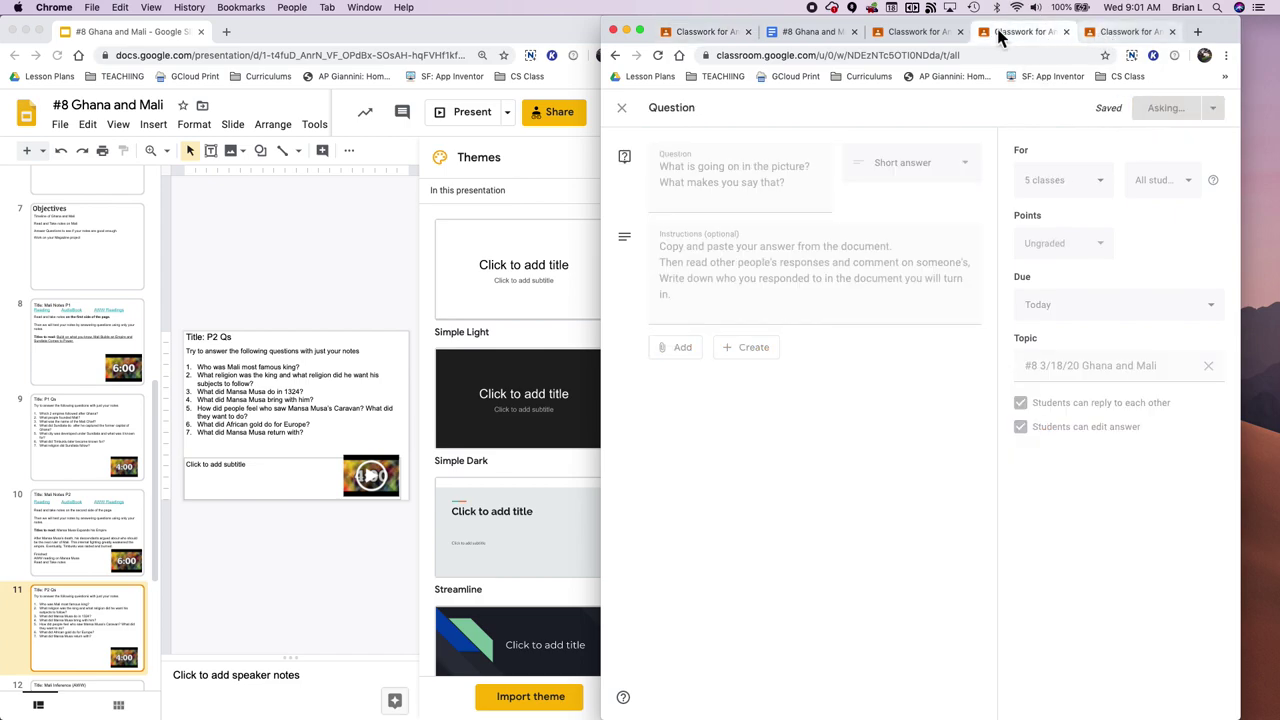
{"action": "left_click", "coordinate": [918, 33]}
Open a new browser window as the student account and load the Classroom home page.
{"action": "left_click", "coordinate": [590, 32]}
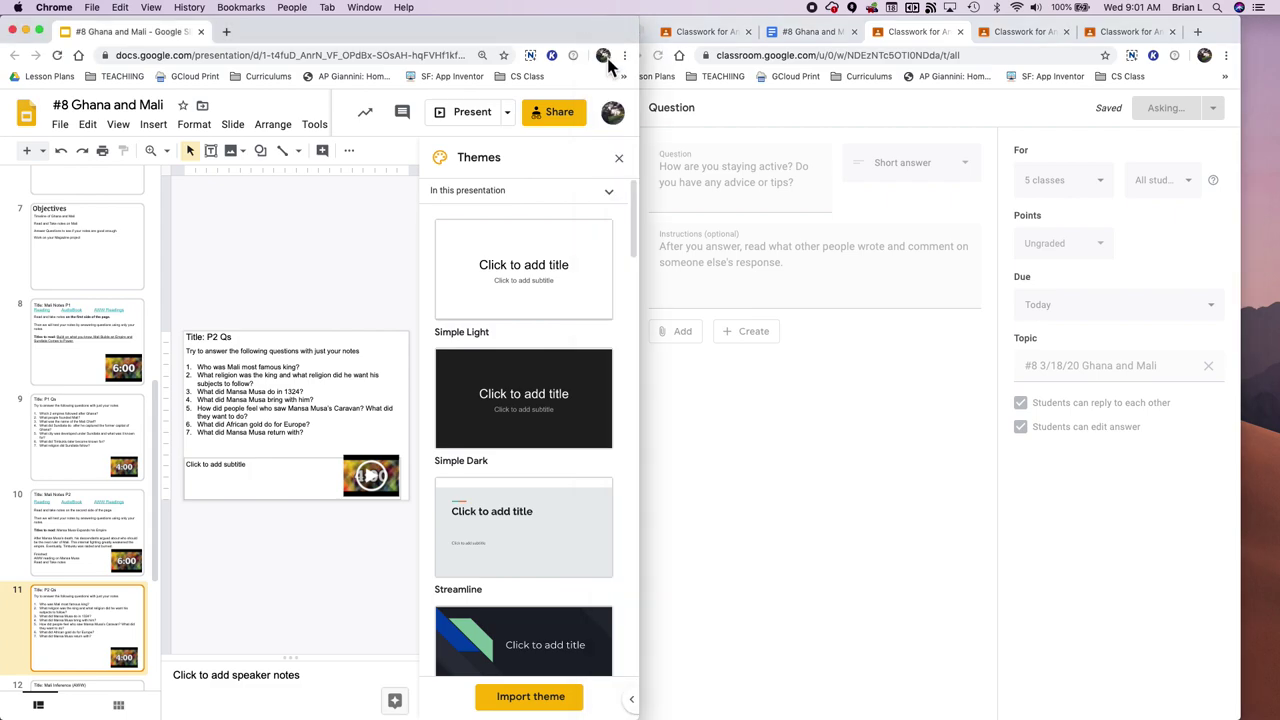
{"action": "left_click", "coordinate": [603, 55]}
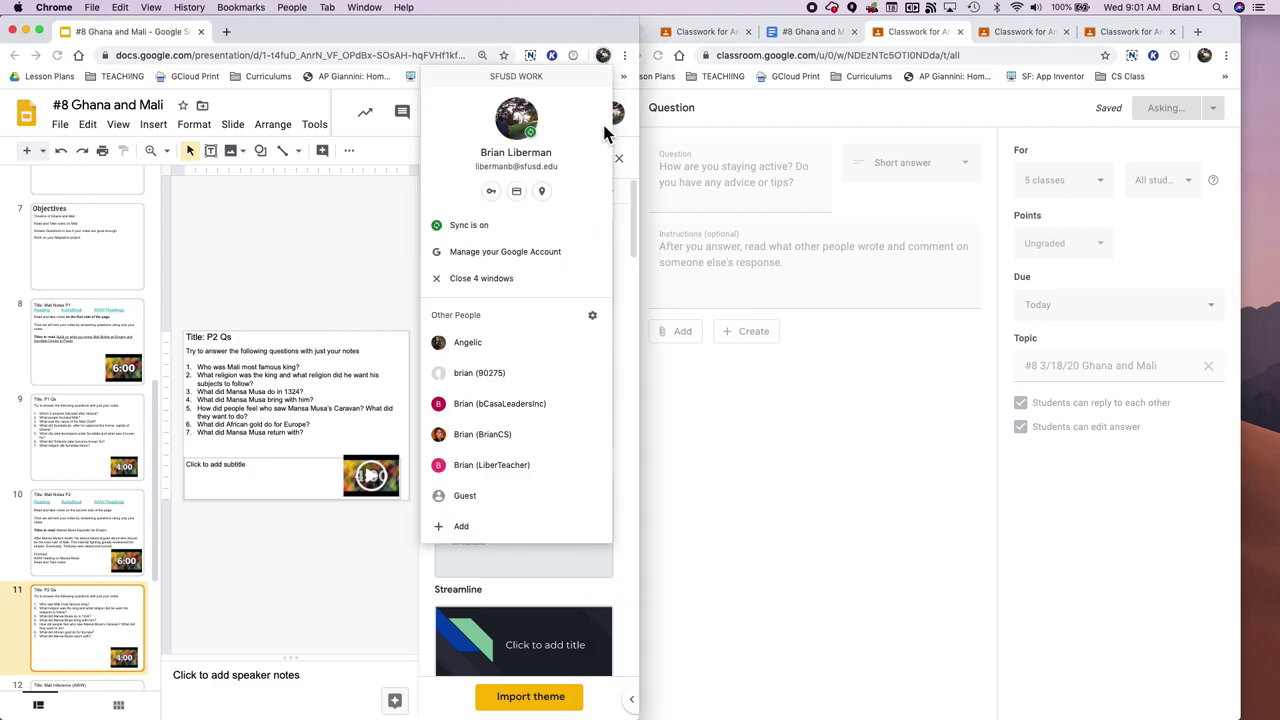
{"action": "left_click", "coordinate": [537, 437]}
{"action": "type", "text": "cl"}
{"action": "key", "text": "Return"}
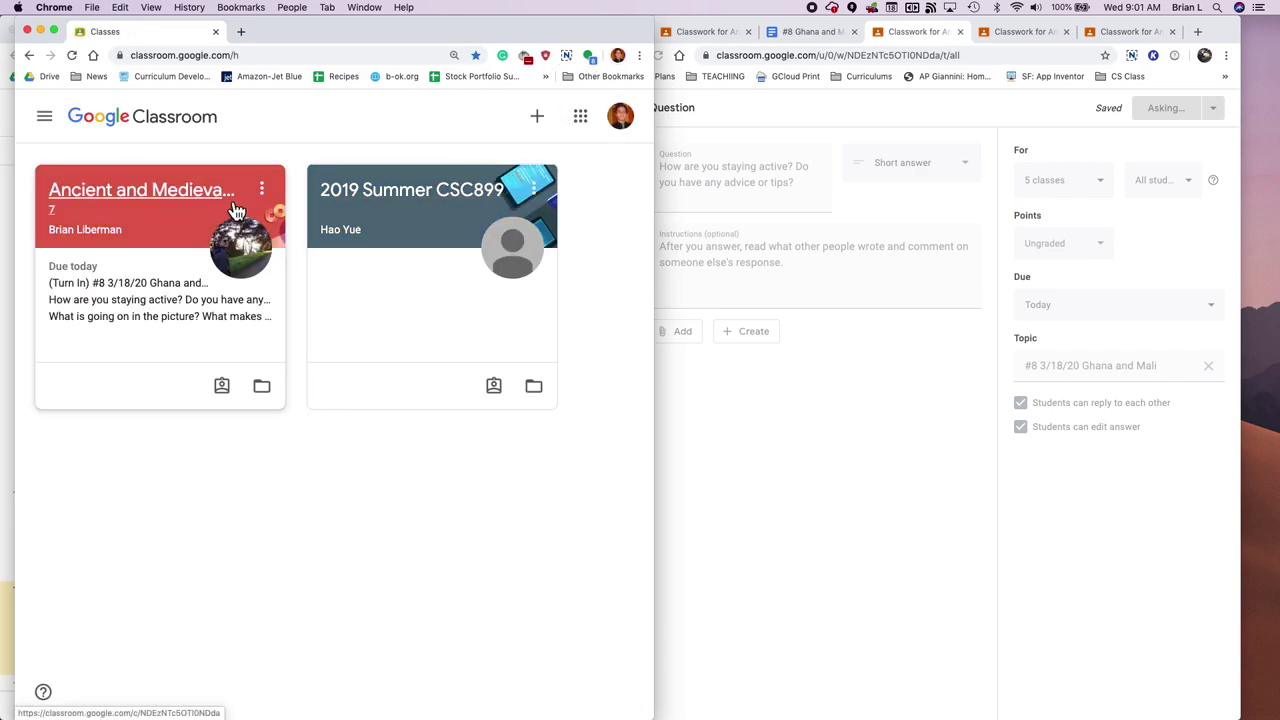
In the teacher's window, check the posted questions and the turn-in assignment's status.
{"action": "left_click", "coordinate": [944, 299]}
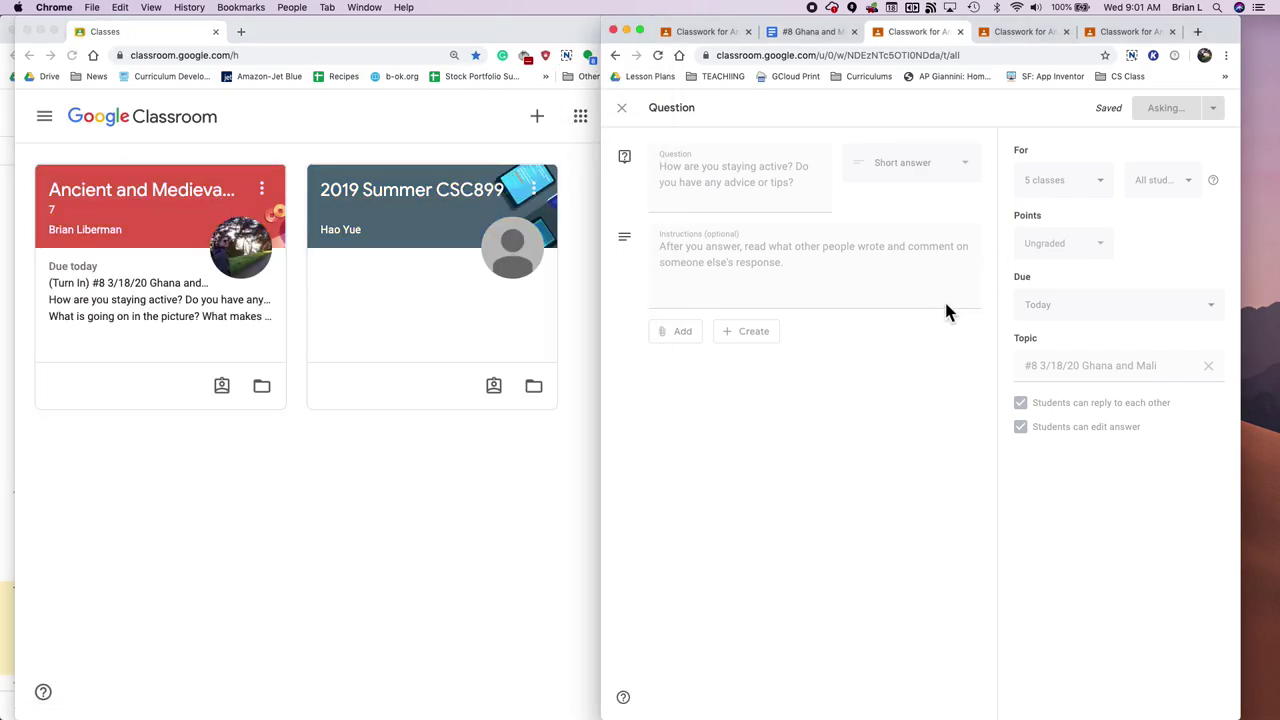
{"action": "left_click", "coordinate": [1032, 31]}
{"action": "left_click", "coordinate": [1135, 31]}
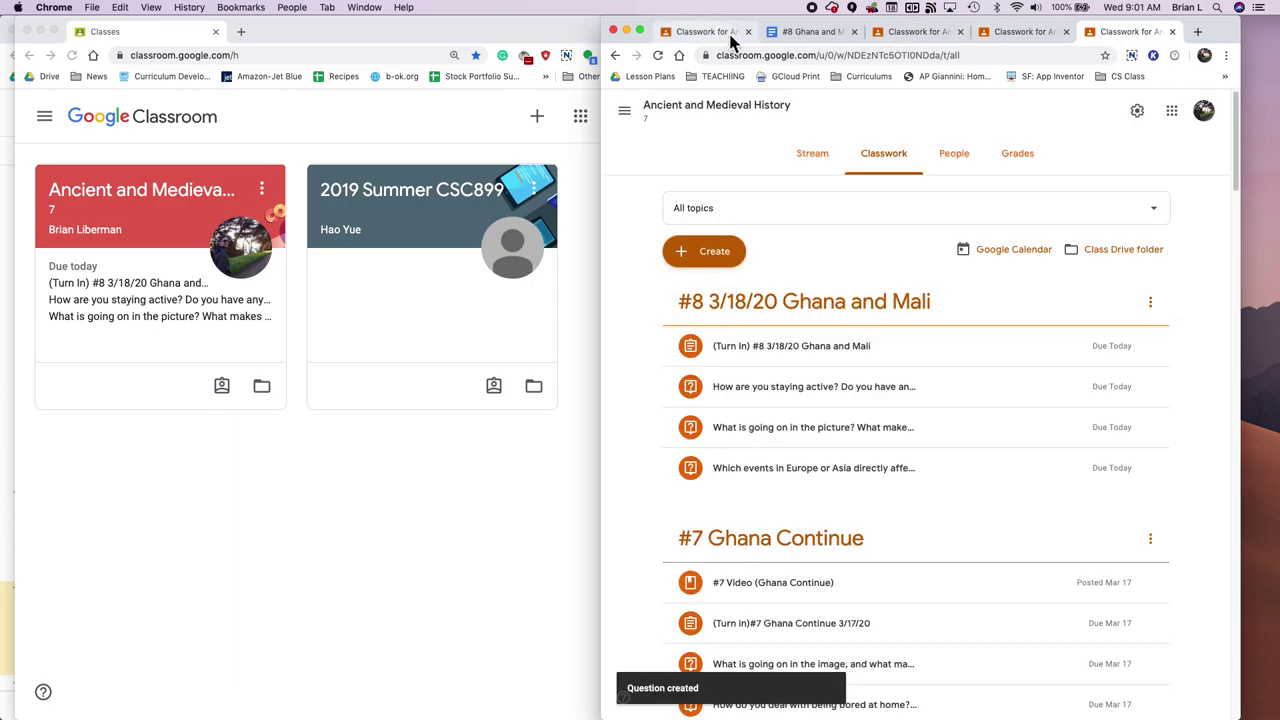
{"action": "left_click", "coordinate": [1030, 35]}
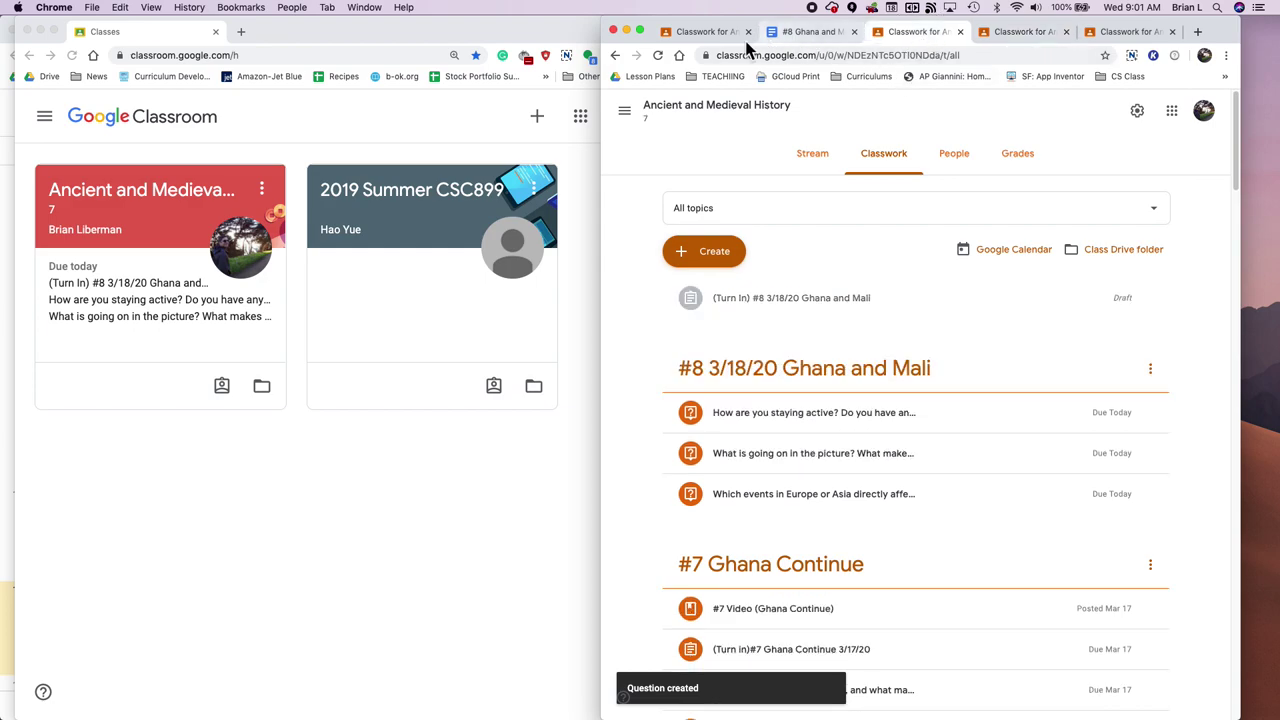
{"action": "left_click", "coordinate": [702, 33]}
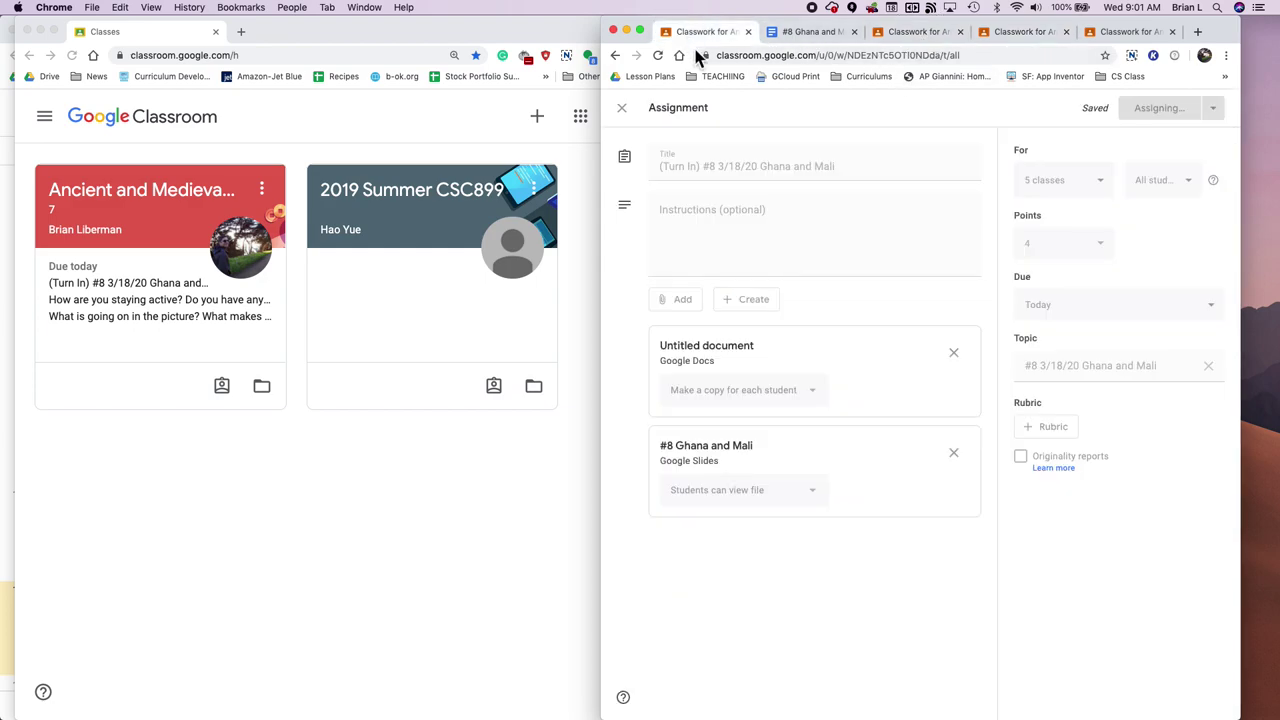
Back in the student's window, open the Ancient and Medieval History class.
{"action": "left_click", "coordinate": [557, 450]}
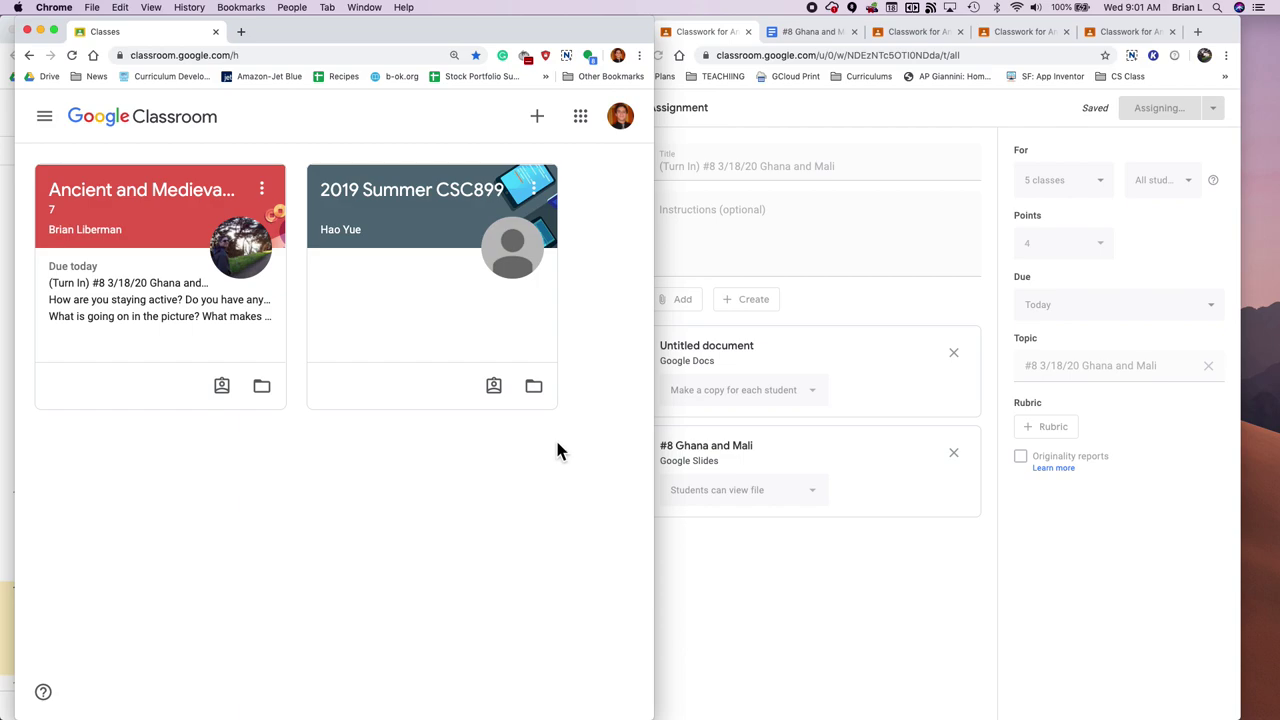
{"action": "left_click", "coordinate": [869, 370]}
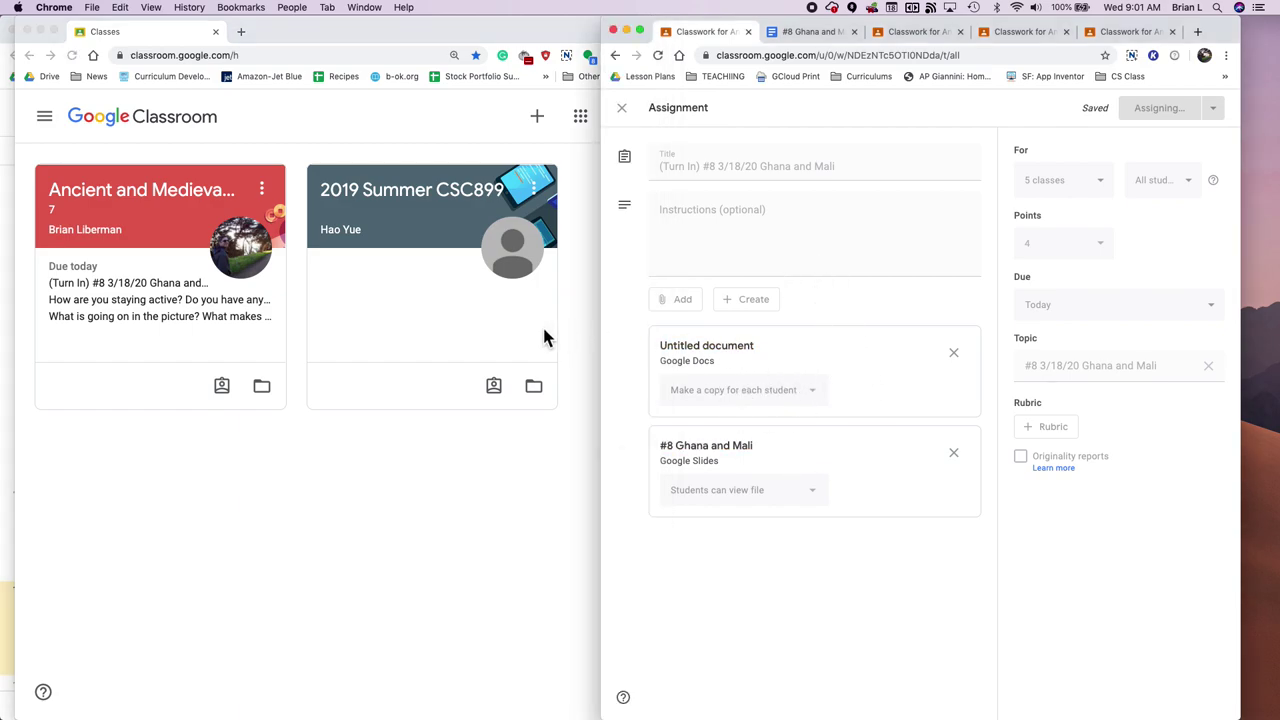
{"action": "left_click", "coordinate": [495, 470]}
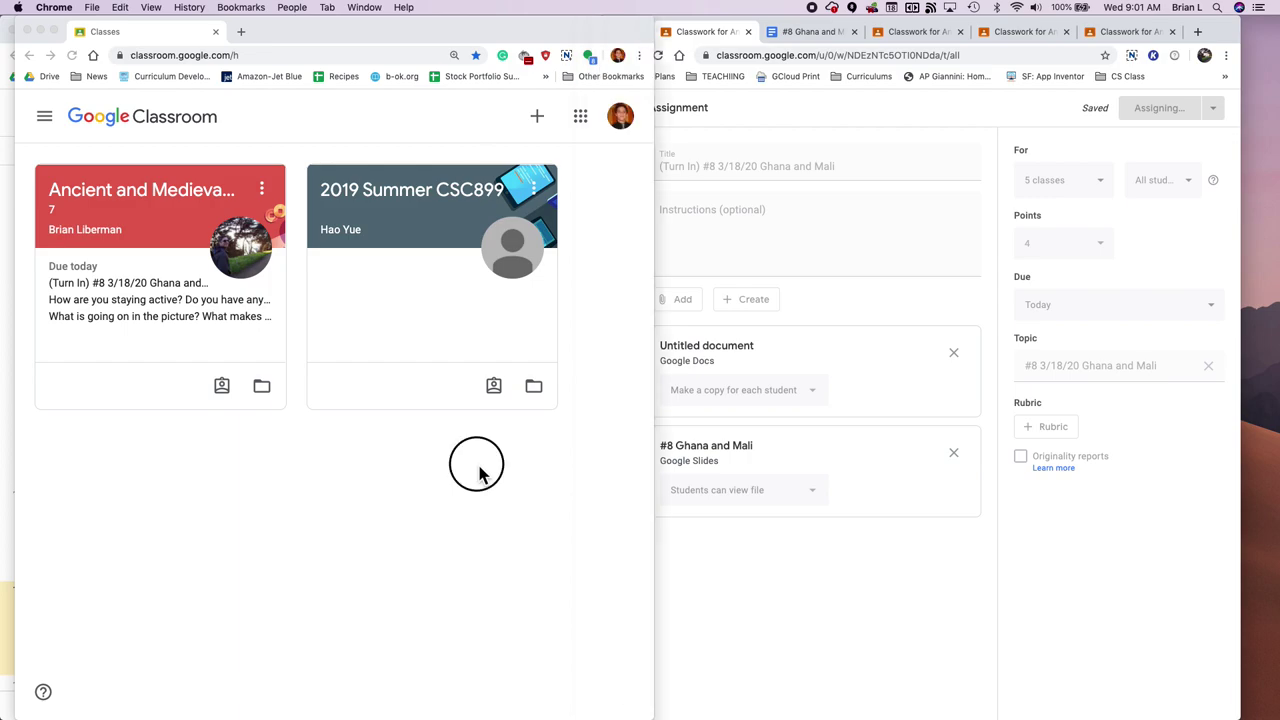
{"action": "left_click", "coordinate": [188, 202]}
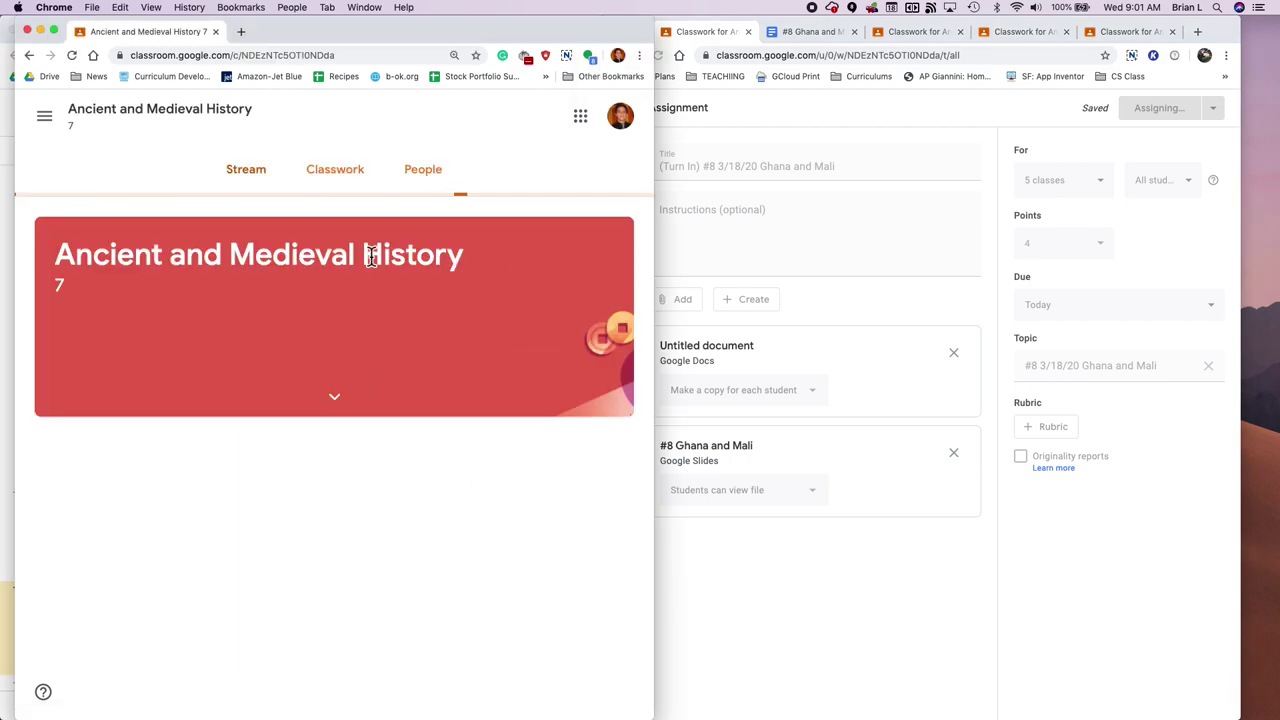
As the student, open Classwork and expand the '(Turn In) #8 3/18/20 Ghana and Mali' assignment.
{"action": "left_click", "coordinate": [337, 180]}
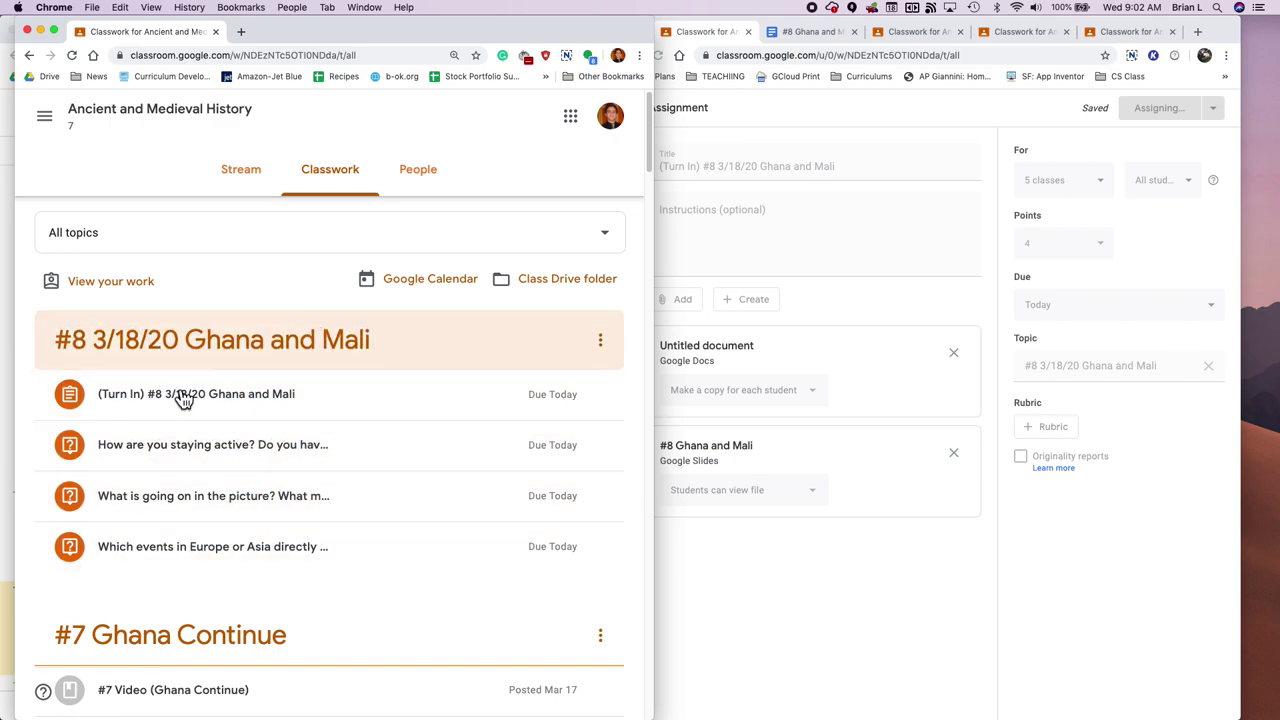
{"action": "scroll", "coordinate": [330, 340], "scroll_direction": "down", "scroll_amount": 2}
{"action": "left_click", "coordinate": [276, 311]}
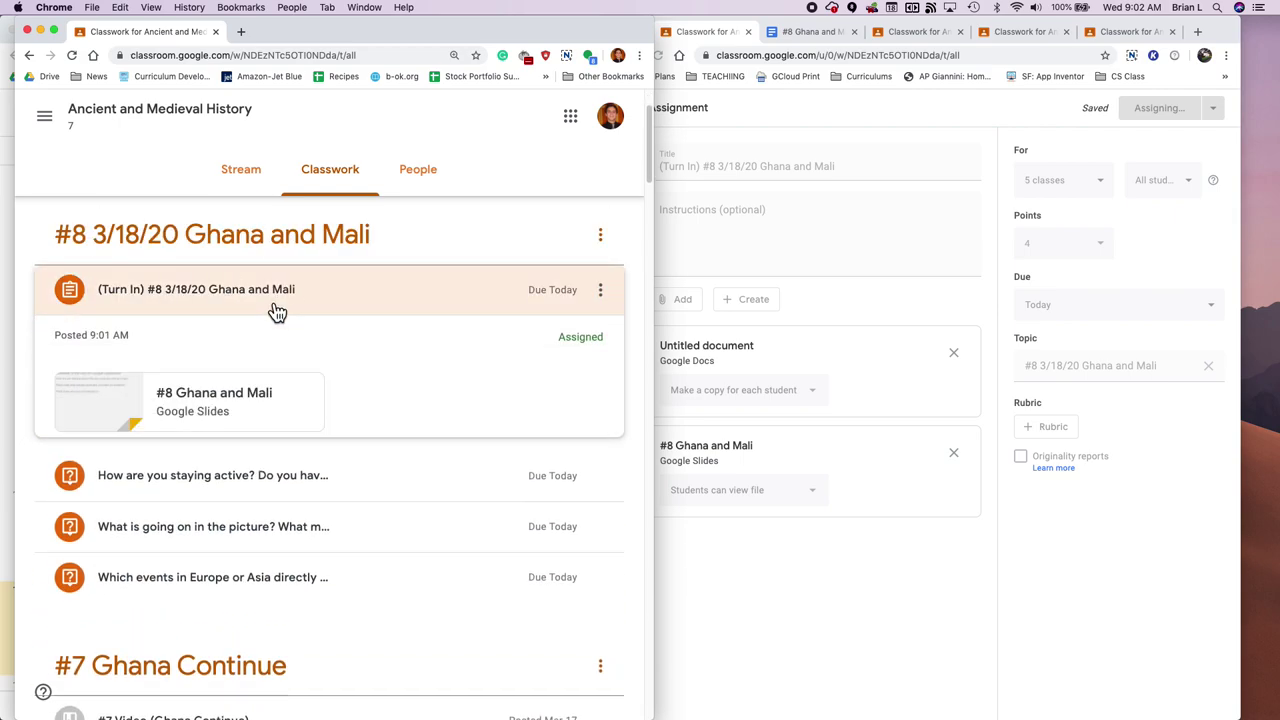